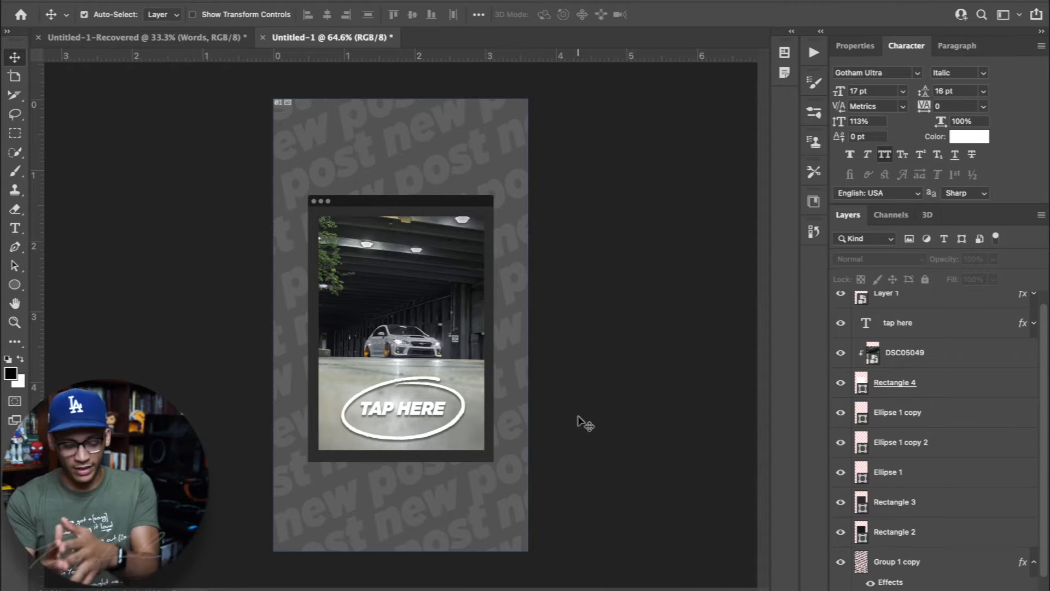
# Create a new document from the recent 1080 x 1920 px preset at 300 ppi
pyautogui.rightClick(431, 37)
pyautogui.click(467, 115)
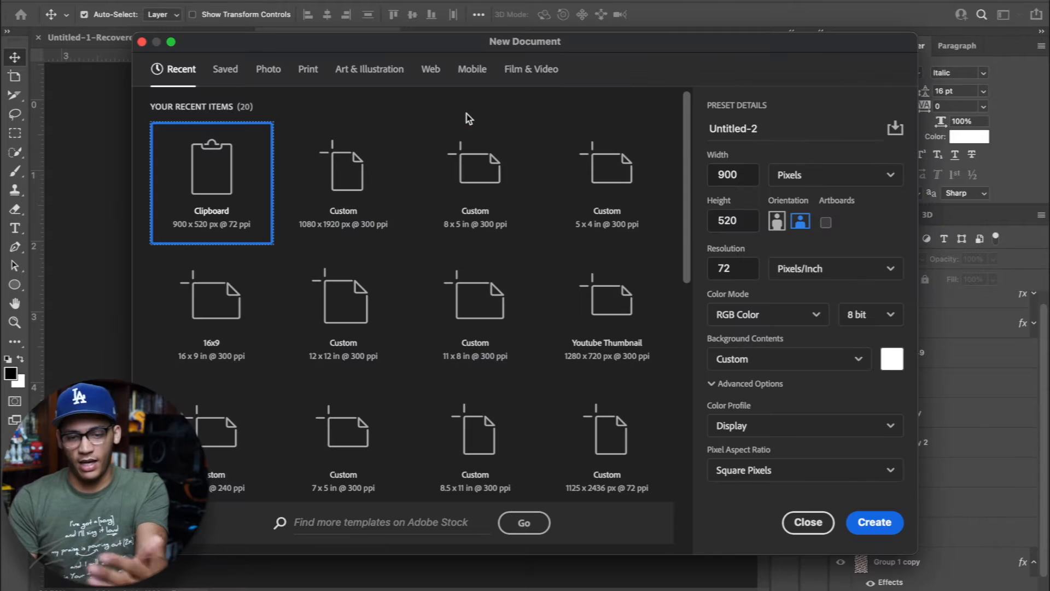
pyautogui.click(373, 185)
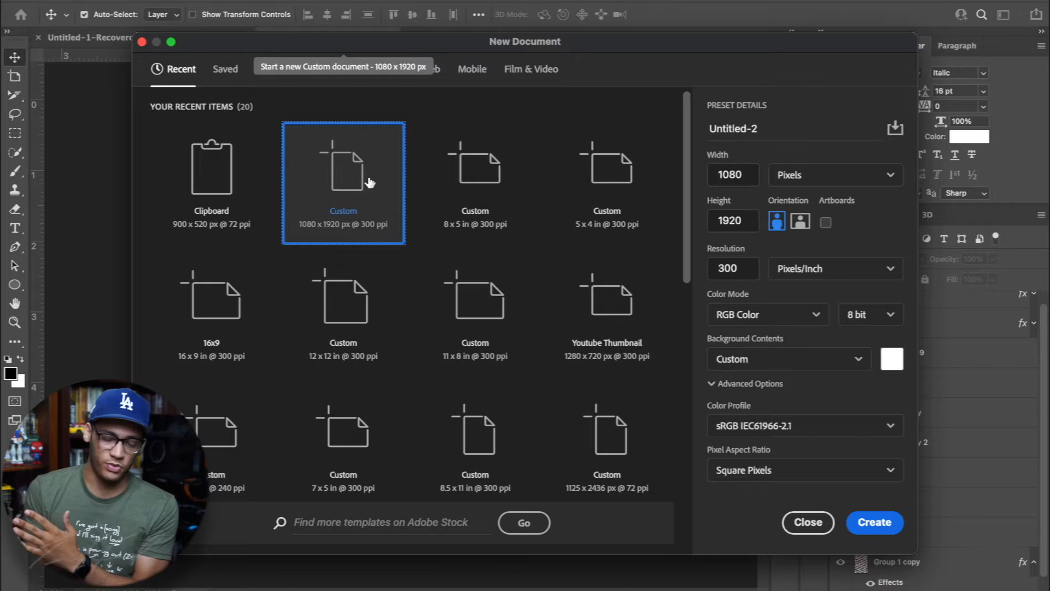
pyautogui.click(874, 522)
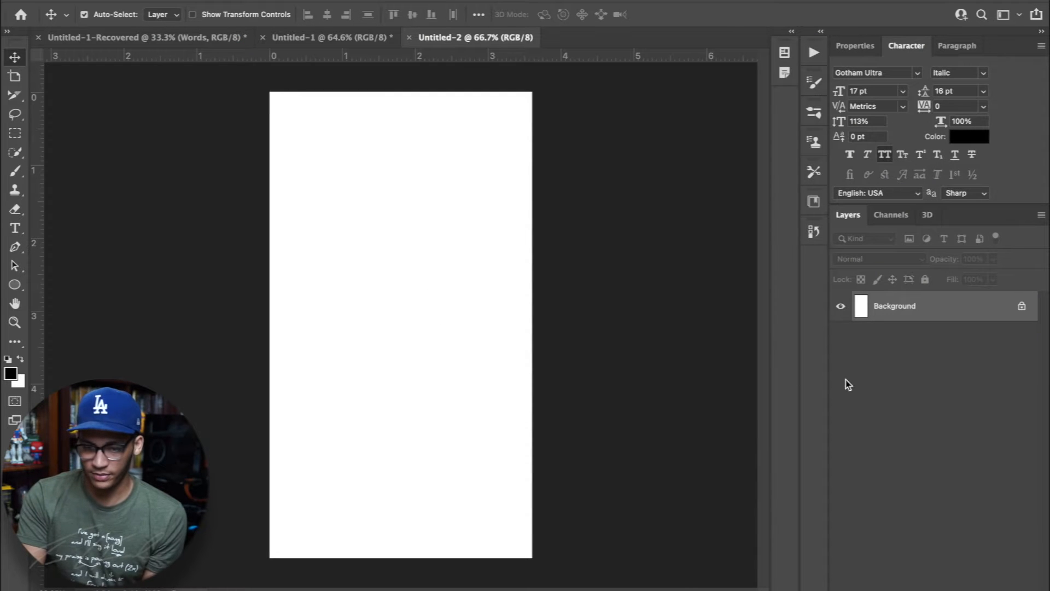
# Unlock the background layer and apply a Color Overlay in dark gray #484848
pyautogui.click(1021, 307)
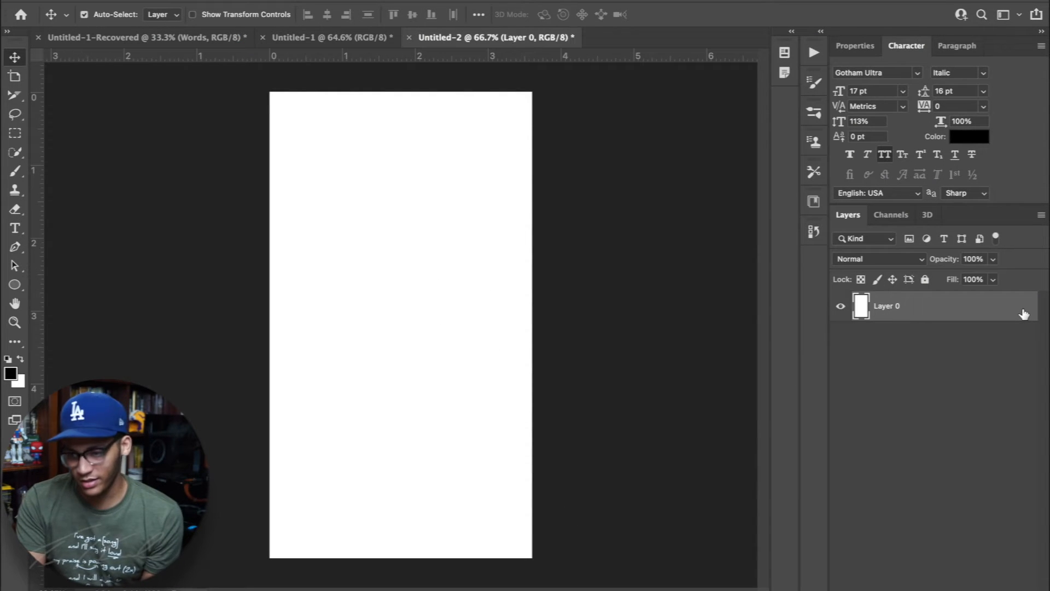
pyautogui.doubleClick(965, 310)
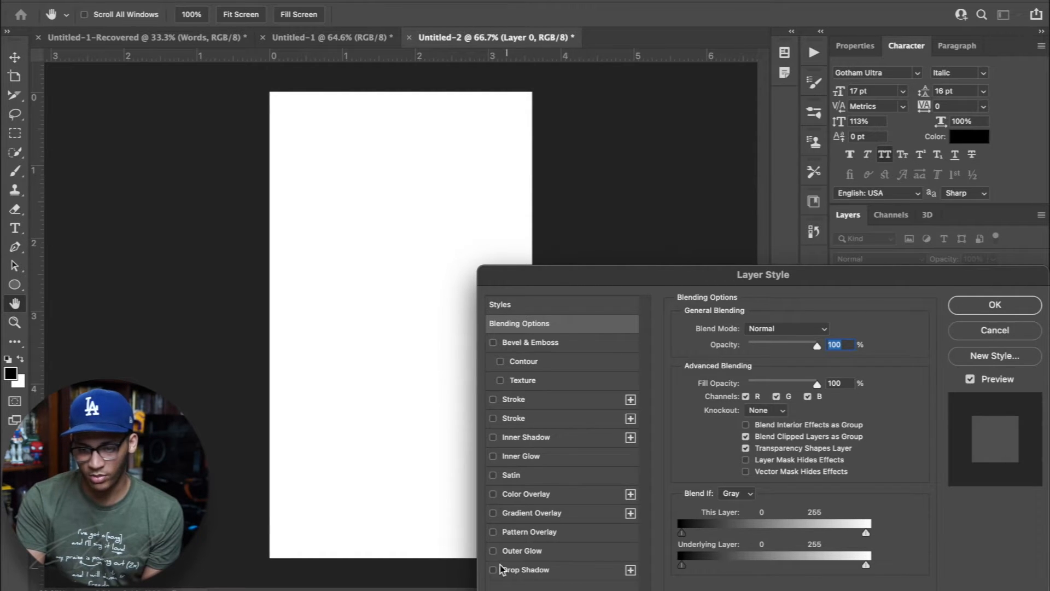
pyautogui.click(494, 494)
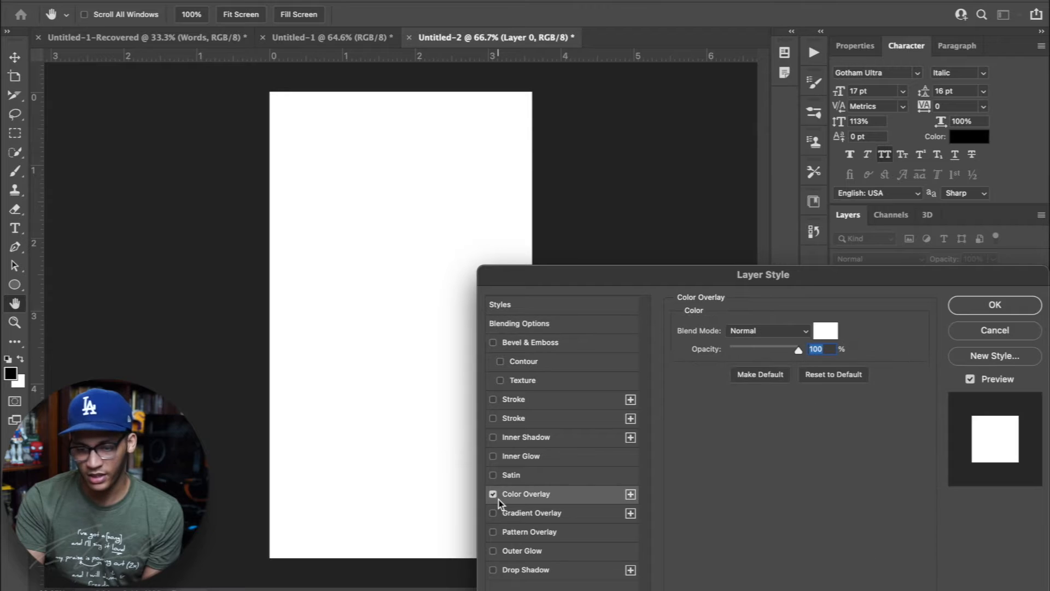
pyautogui.click(830, 331)
pyautogui.moveTo(667, 429); pyautogui.dragTo(668, 455)
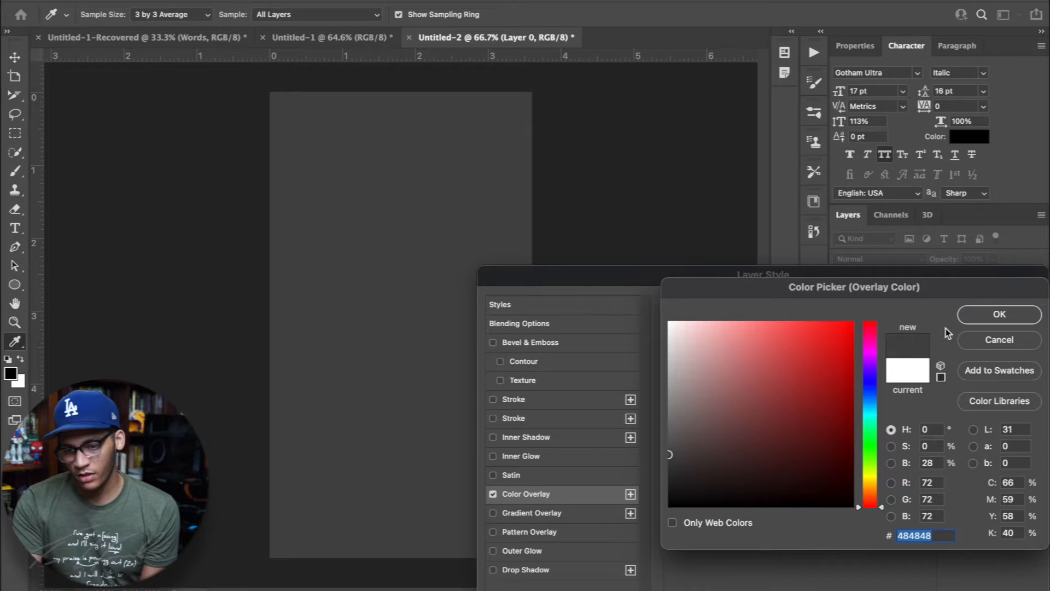
pyautogui.click(998, 313)
pyautogui.click(985, 305)
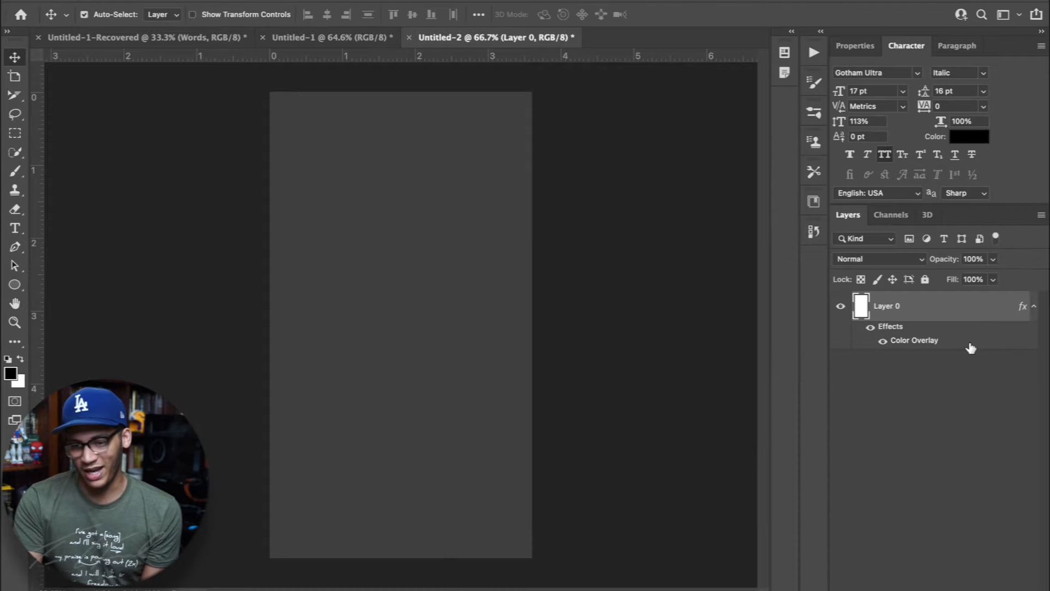
pyautogui.click(937, 405)
pyautogui.click(1033, 306)
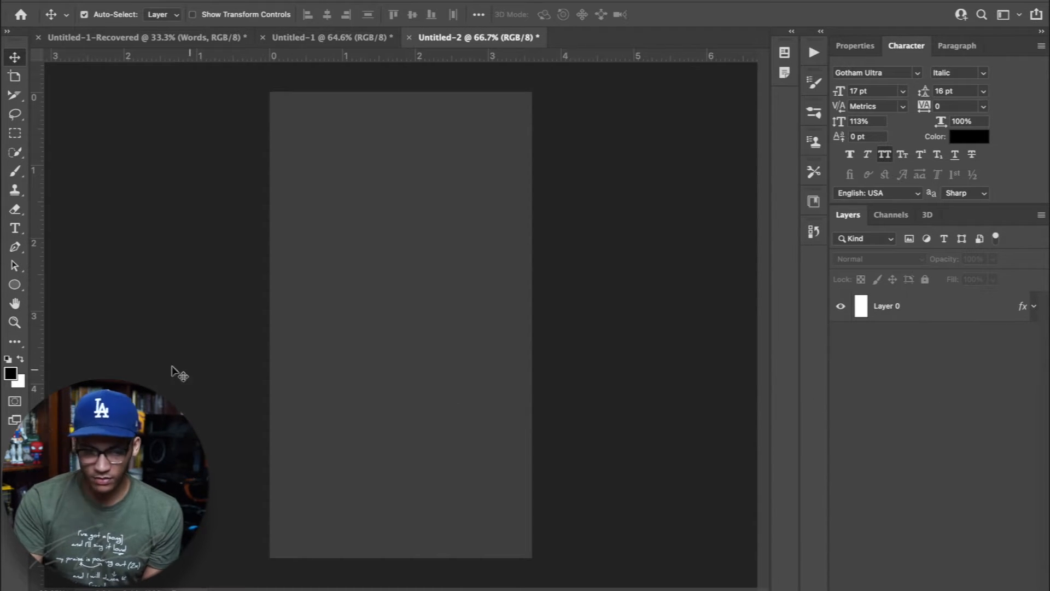
# Draw a rectangle about 805 x 1052 px in the middle area of the canvas with the Rectangle Tool
pyautogui.click(14, 284)
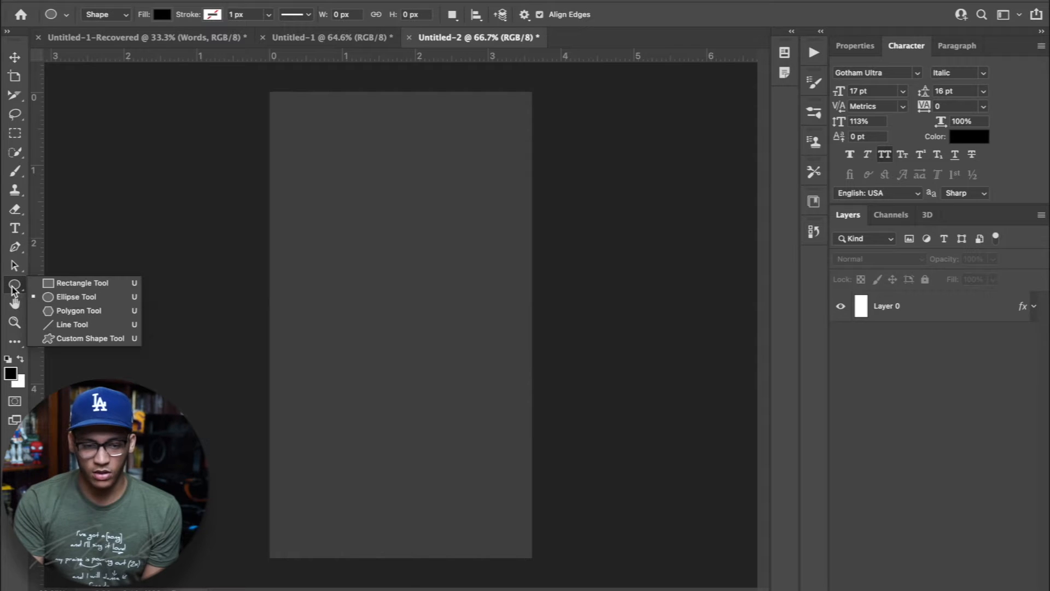
pyautogui.click(78, 284)
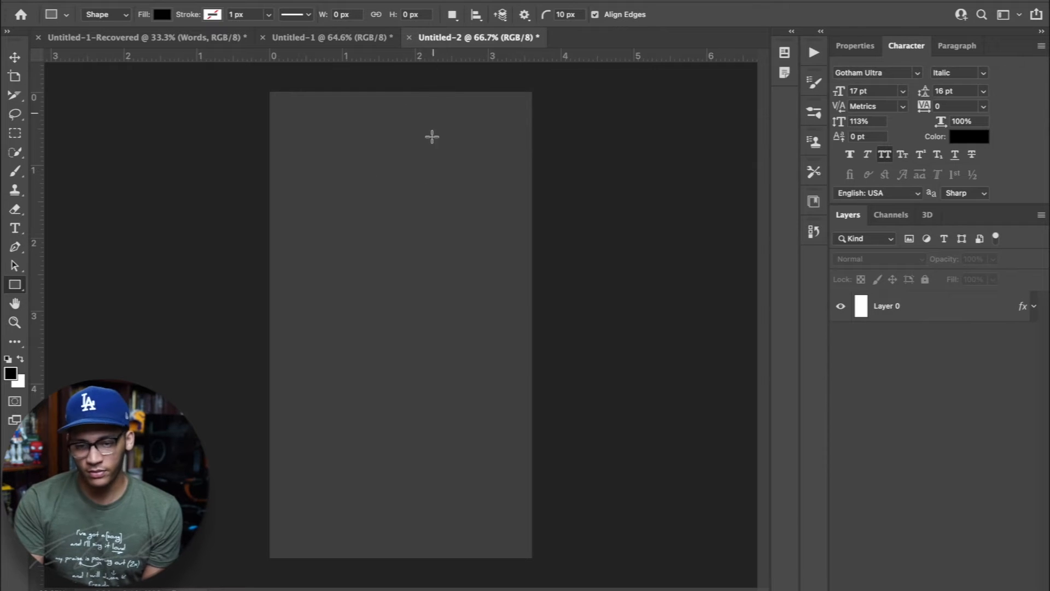
pyautogui.moveTo(315, 210); pyautogui.dragTo(510, 465)
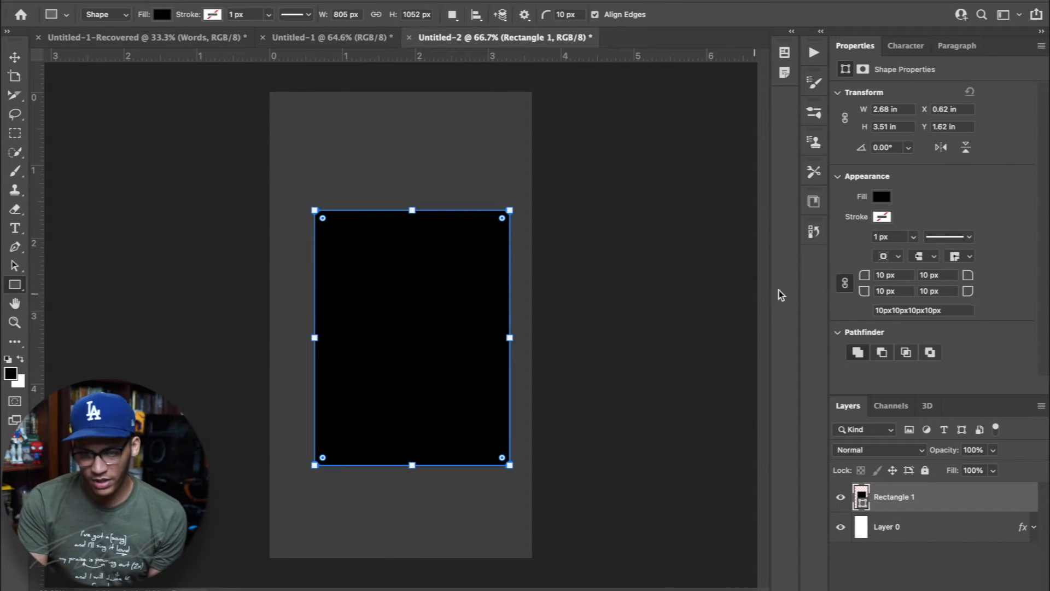
# Fill the rectangle with dark gray #323232 and move it up and over so it is centered horizontally on the canvas
pyautogui.click(881, 217)
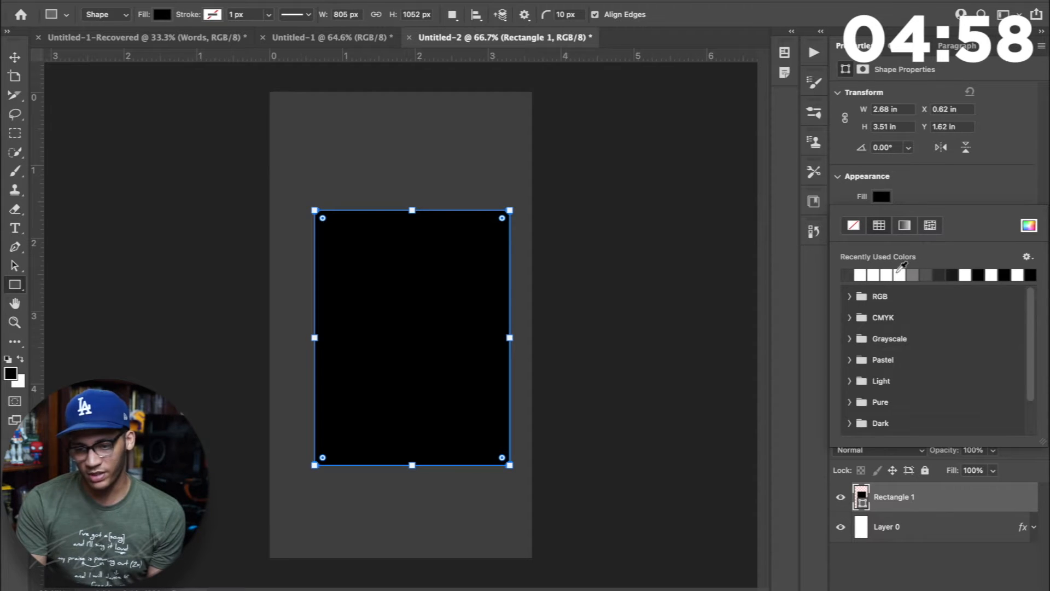
pyautogui.click(940, 275)
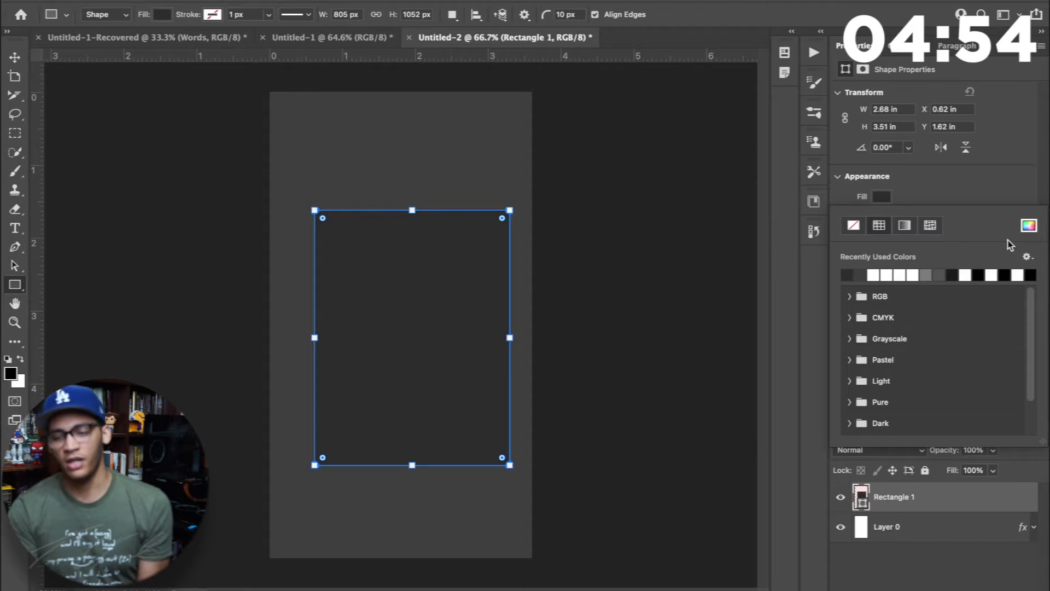
pyautogui.click(1029, 225)
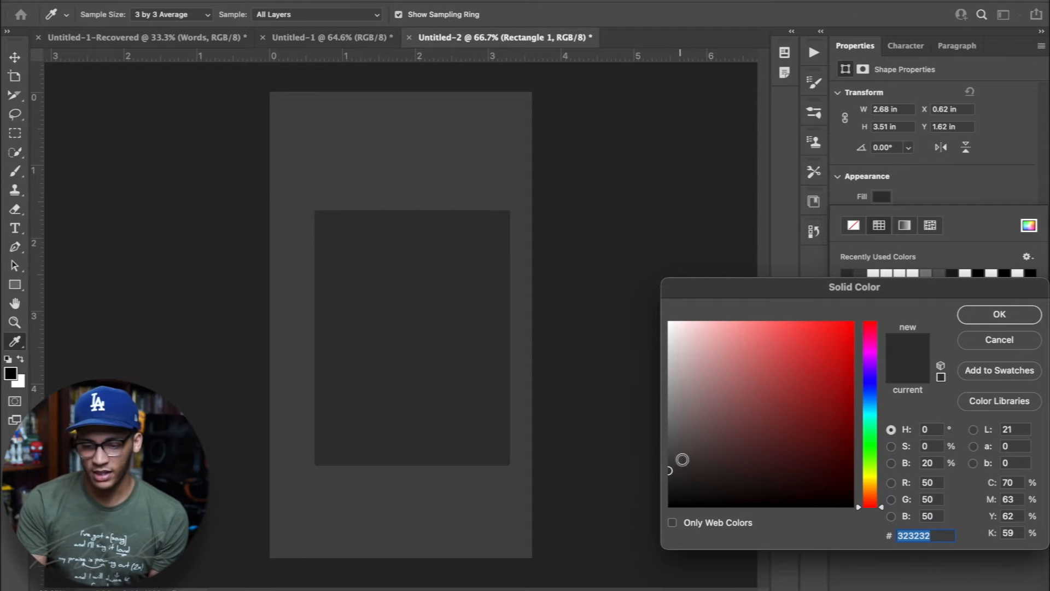
pyautogui.click(971, 317)
pyautogui.click(849, 579)
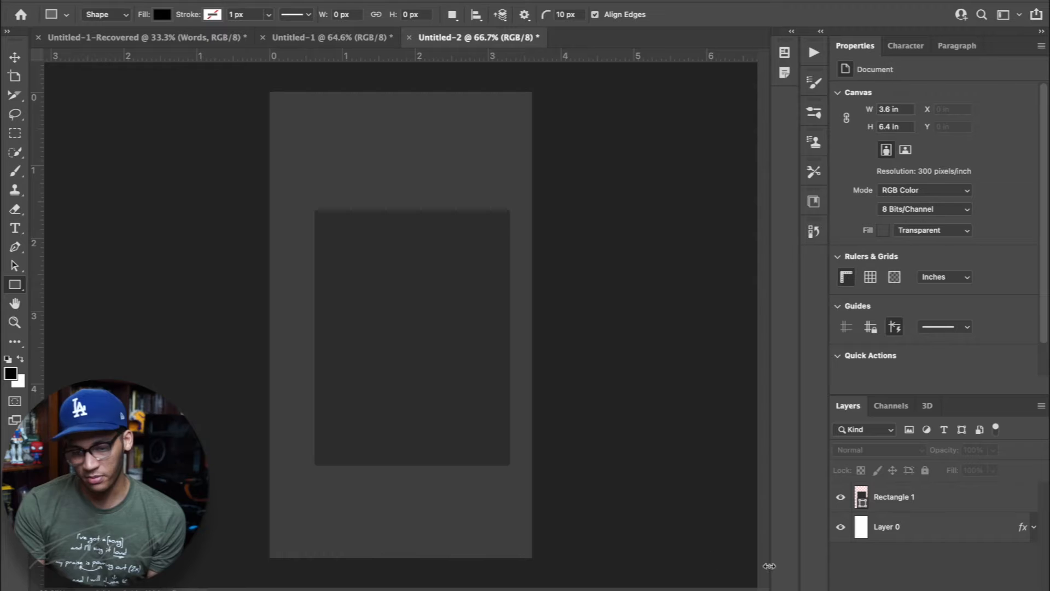
pyautogui.press('v')
pyautogui.moveTo(445, 457); pyautogui.dragTo(437, 437)
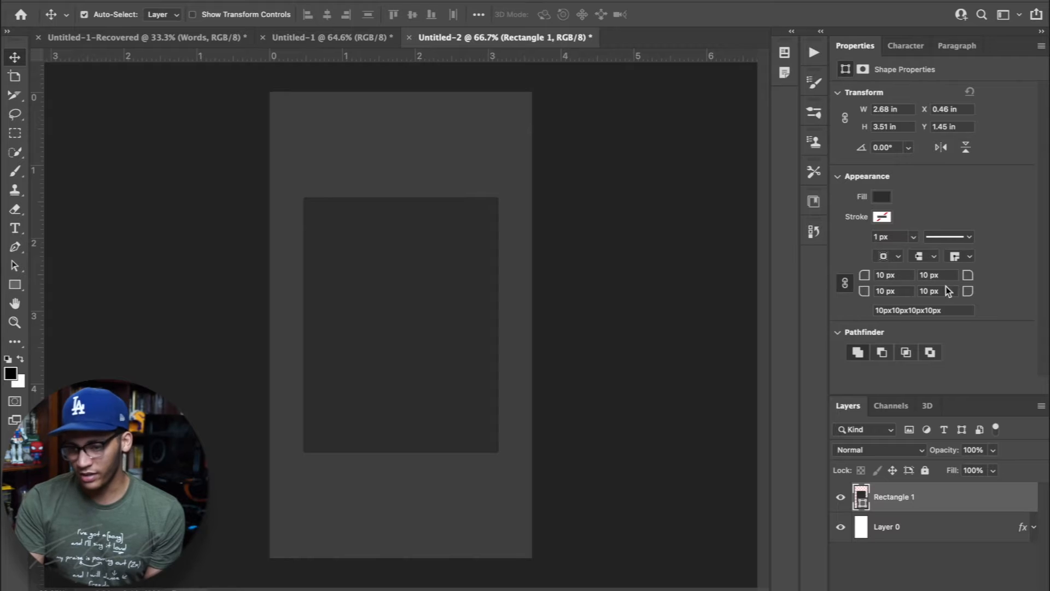
# Try a linked corner radius of 200 px on all four corners of the rectangle
pyautogui.click(845, 284)
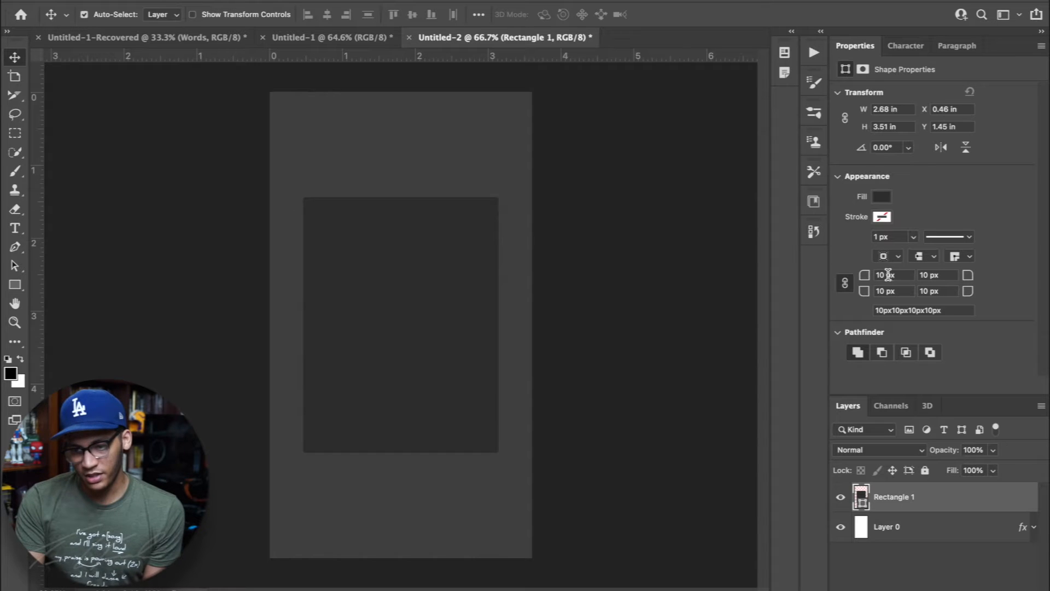
pyautogui.doubleClick(884, 274)
pyautogui.write('20')
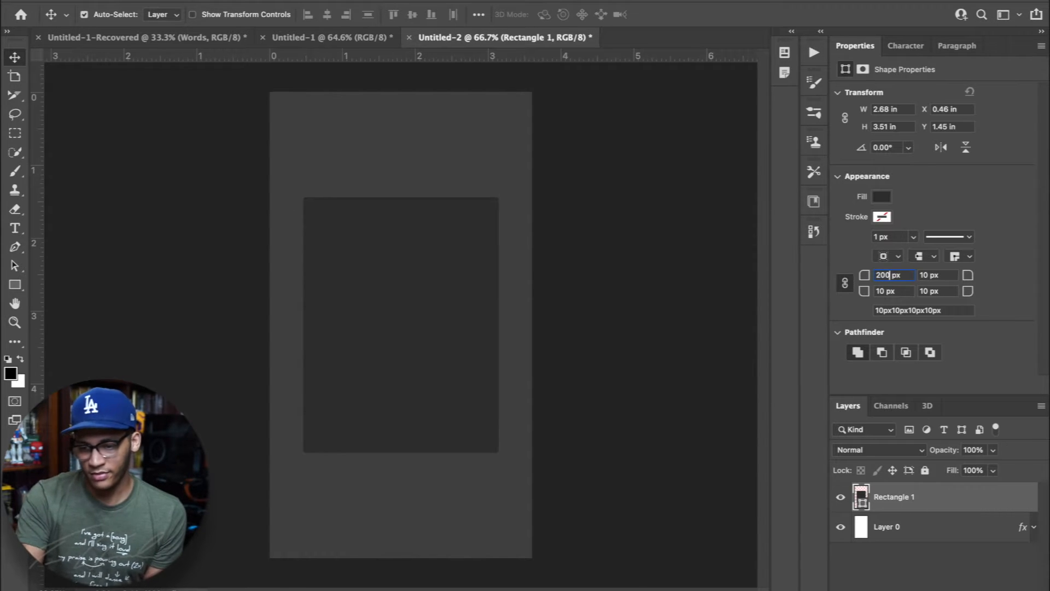
pyautogui.press('Return')
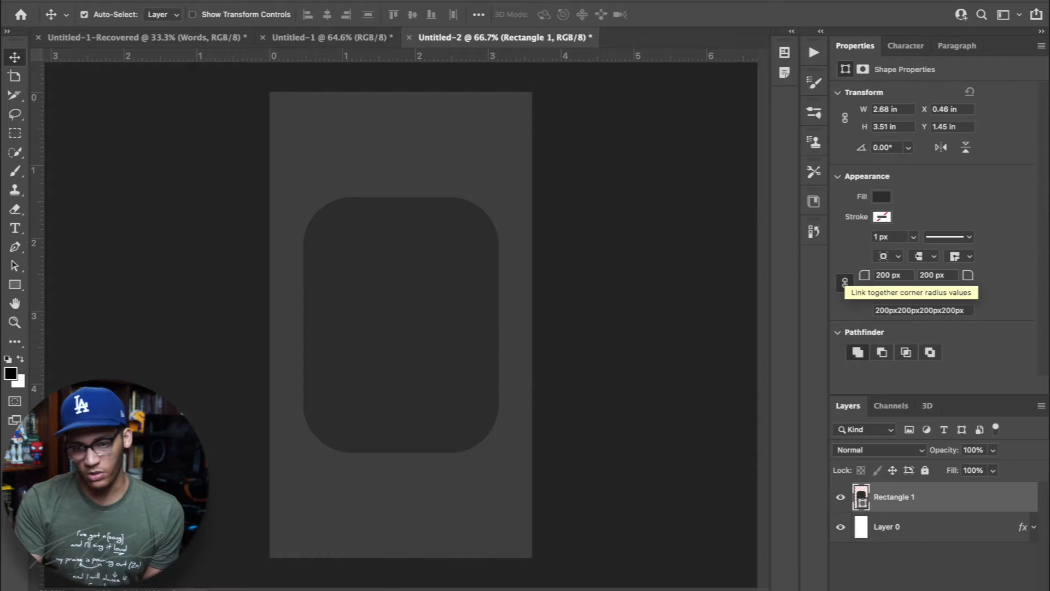
# Set the radius of all four rectangle corners to 20 px
pyautogui.click(884, 274)
pyautogui.write('20')
pyautogui.press('Return')
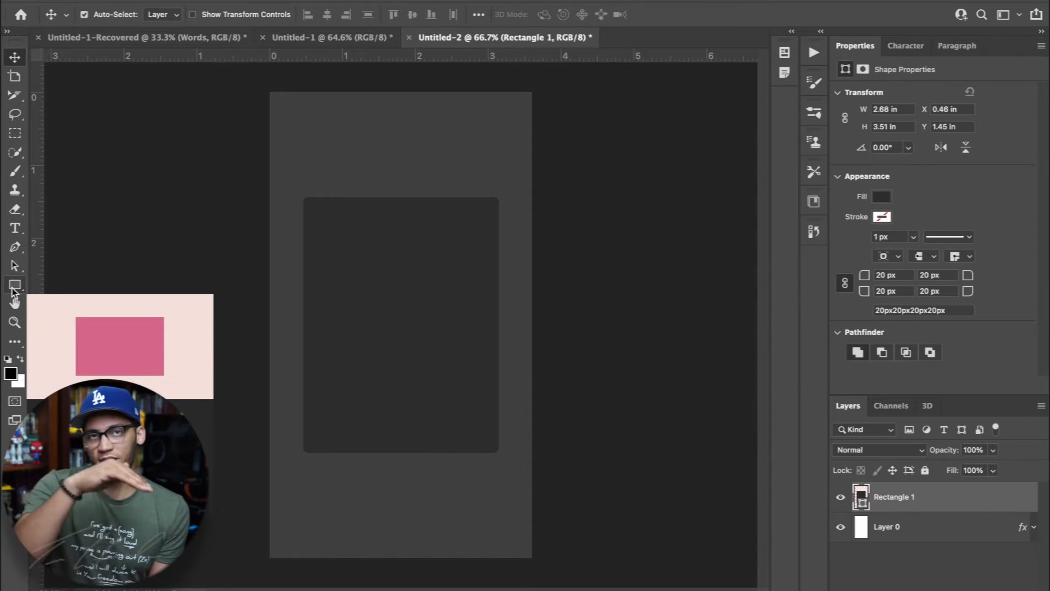
# Draw a second rectangle about 800 x 1139 px over the first, leaving a strip uncovered along the first one's upper edge
pyautogui.click(13, 290)
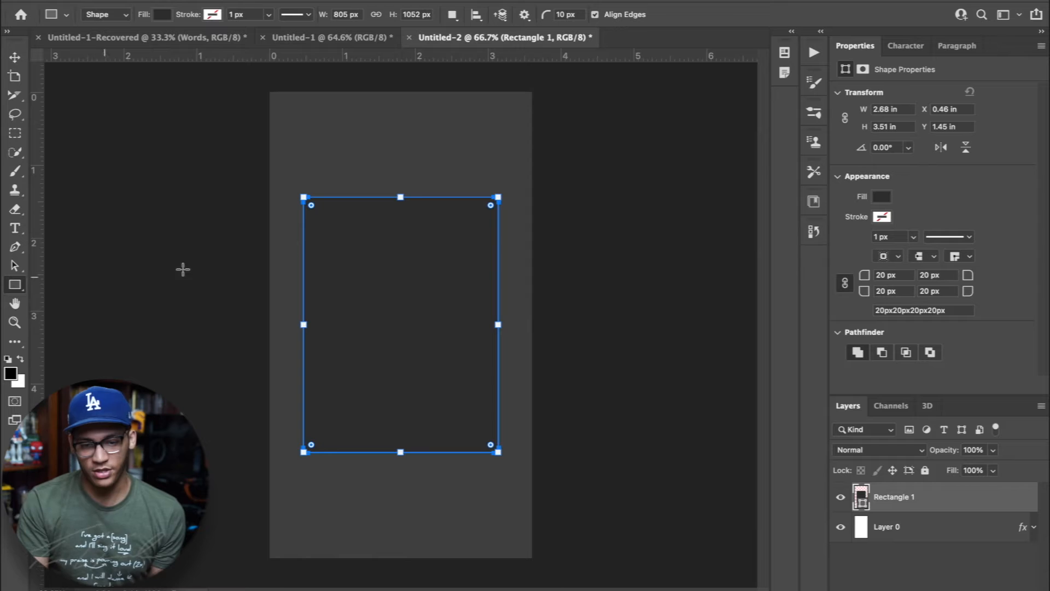
pyautogui.click(864, 584)
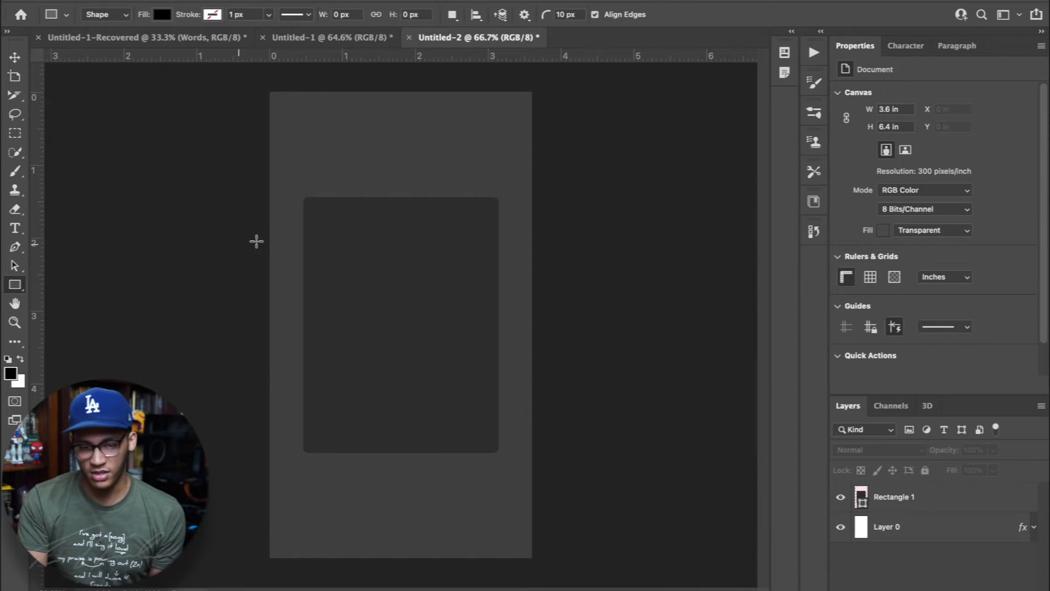
pyautogui.moveTo(305, 221); pyautogui.dragTo(498, 496)
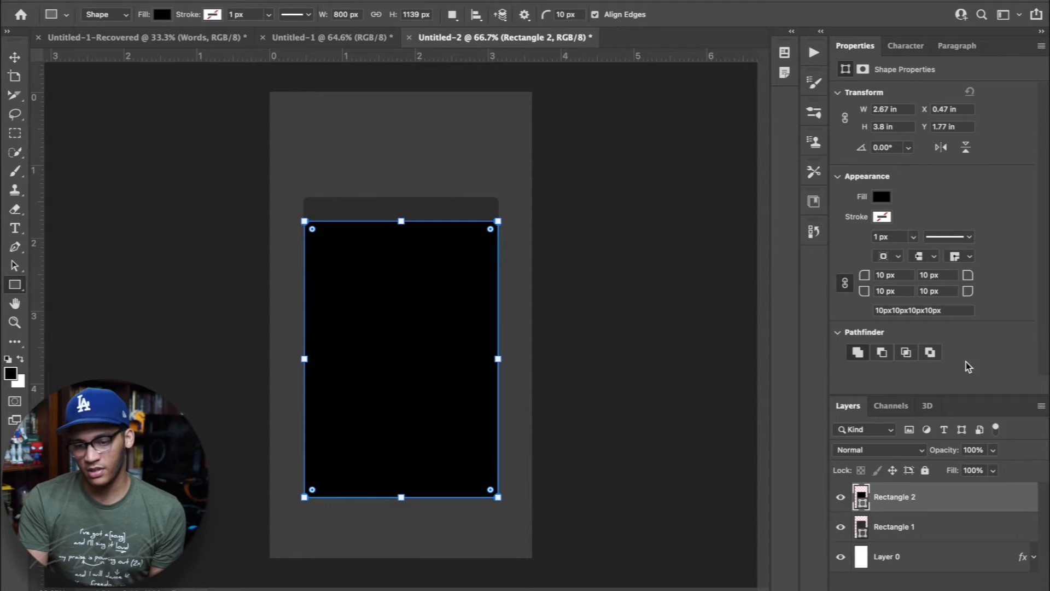
# Fill the second rectangle with the lighter gray from the recently used colors
pyautogui.click(881, 198)
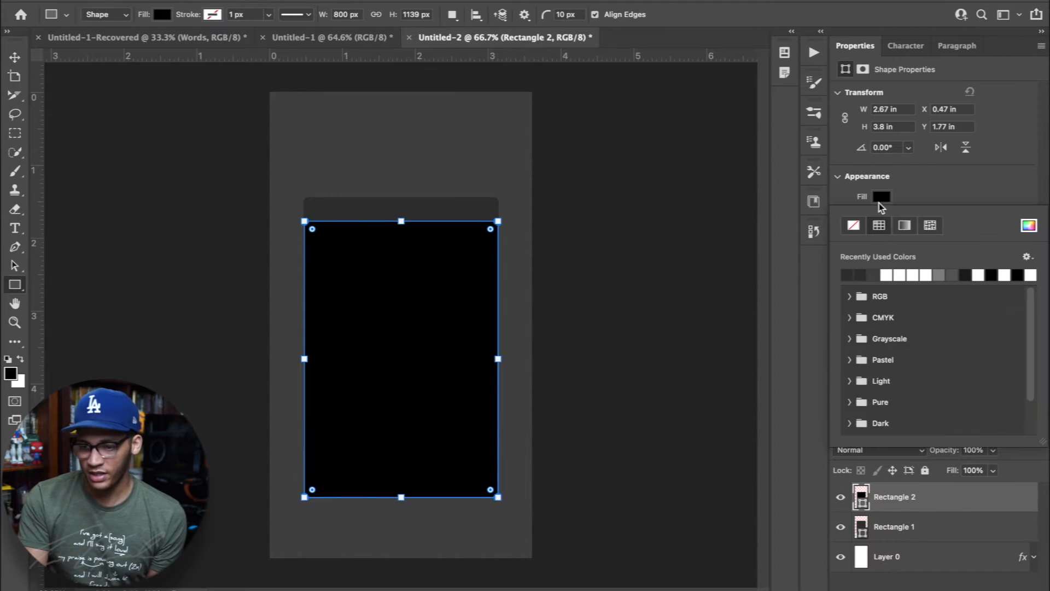
pyautogui.click(954, 275)
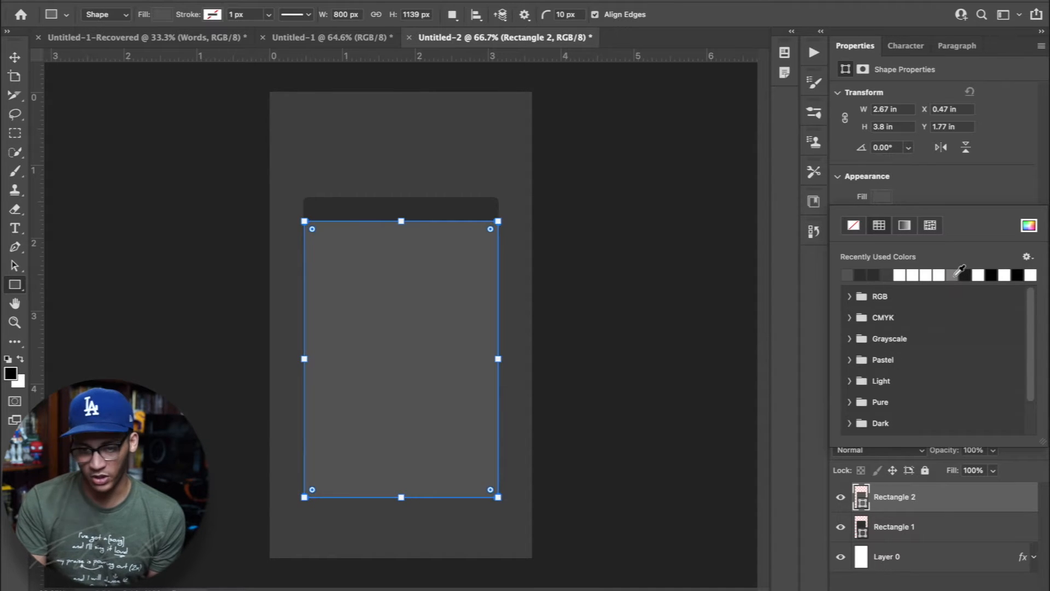
pyautogui.click(894, 577)
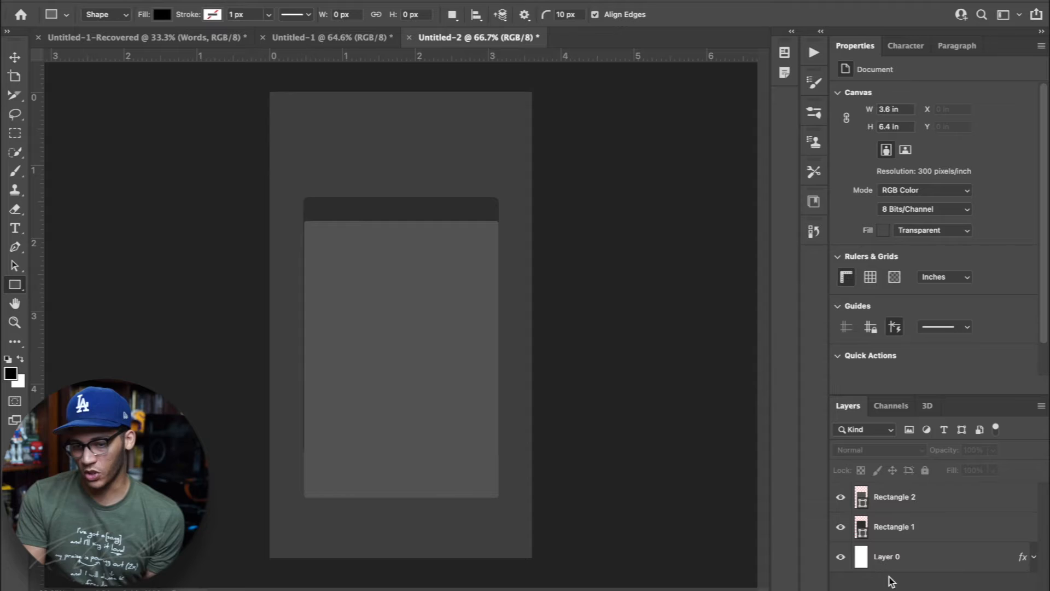
# Set all corner radii of the second rectangle to 0 px
pyautogui.press('v')
pyautogui.click(476, 471)
pyautogui.click(883, 275)
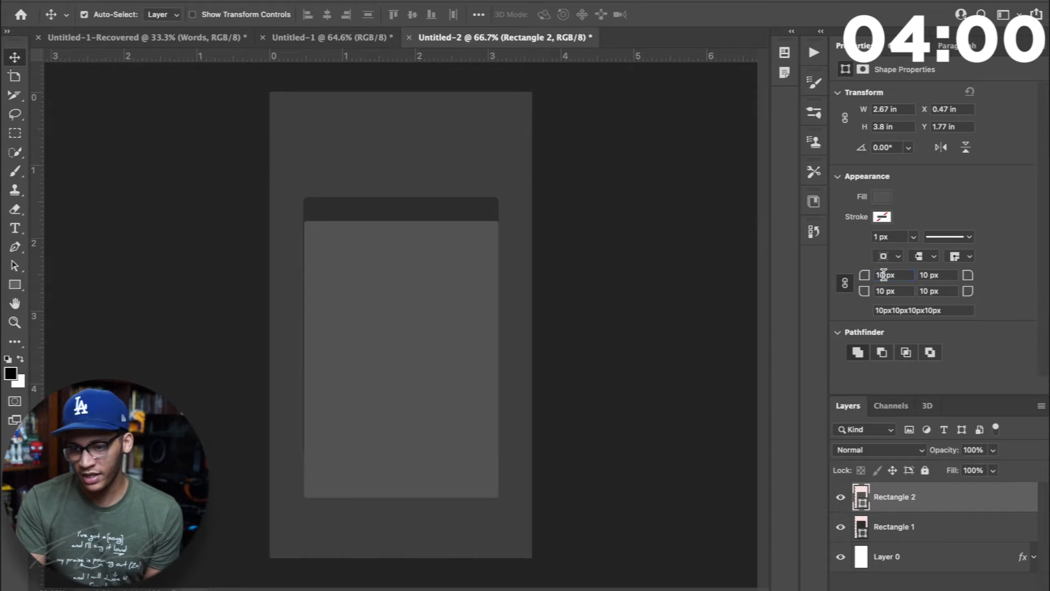
pyautogui.write('0')
pyautogui.press('Return')
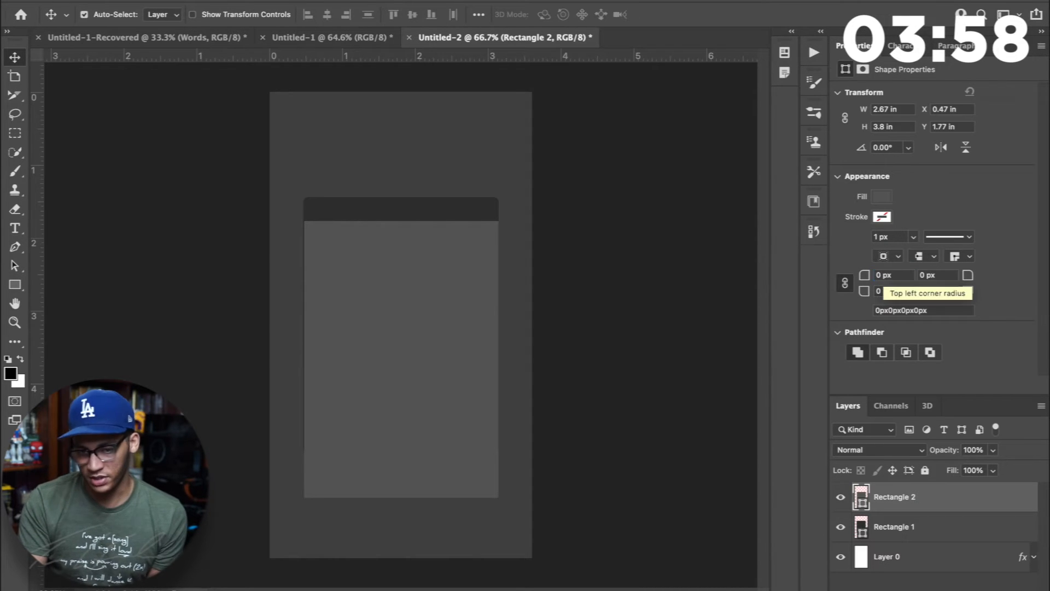
# Move the second rectangle up to leave a thinner strip and widen it to 100.63% to match the first rectangle's edges
pyautogui.moveTo(434, 450); pyautogui.dragTo(433, 440)
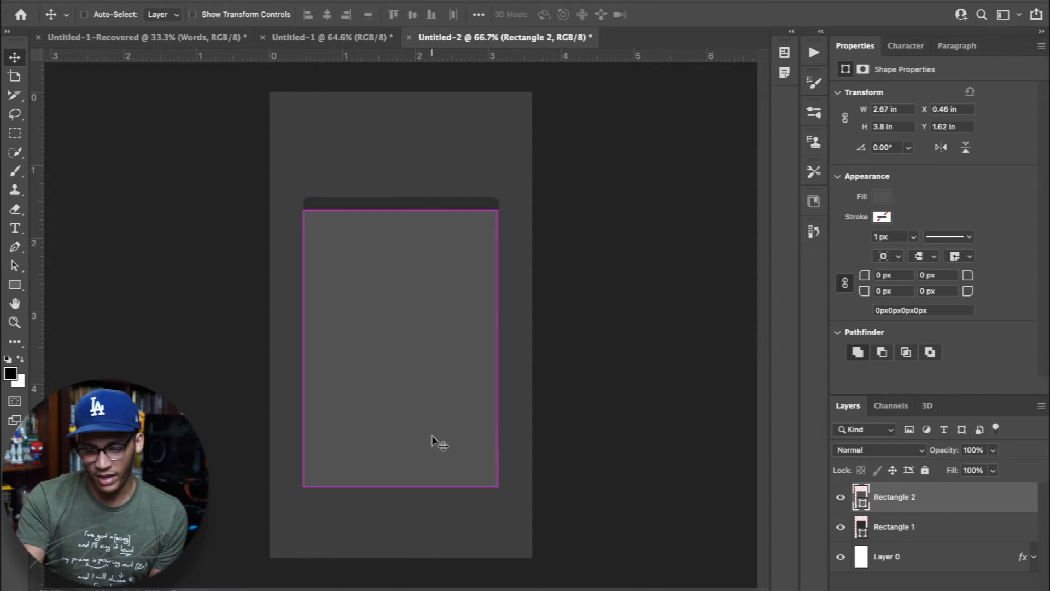
pyautogui.hotkey('ctrl', 't')
pyautogui.moveTo(498, 347); pyautogui.dragTo(499, 346)
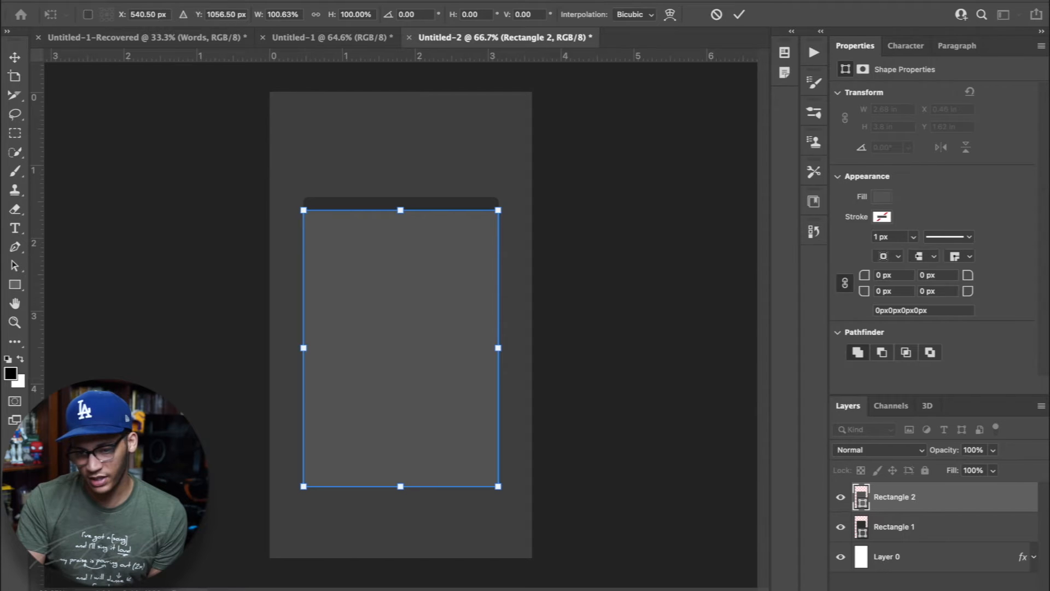
pyautogui.press('Return')
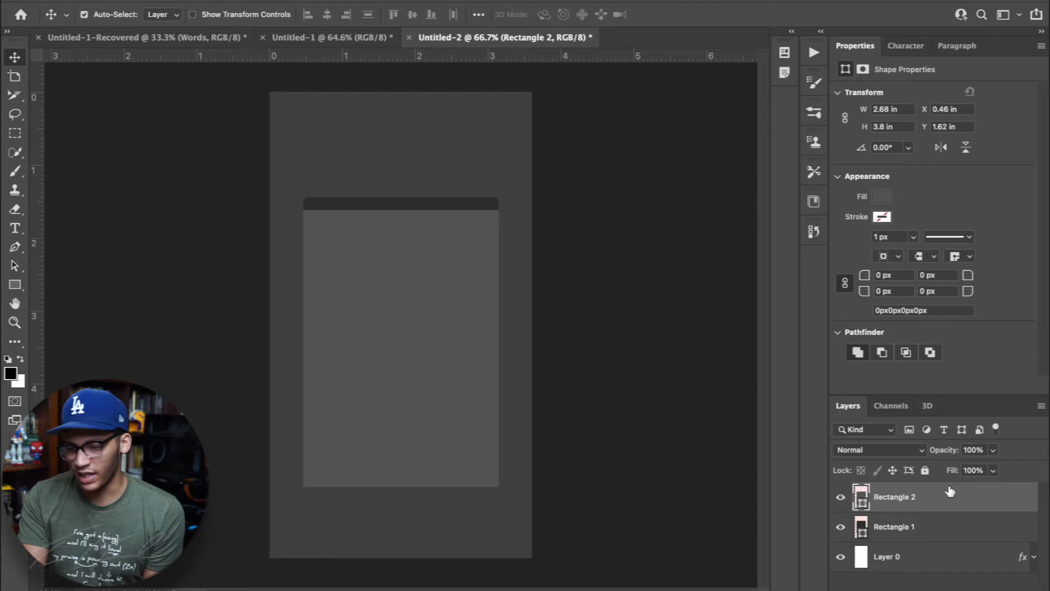
# Fill the second rectangle with dark gray from the recently used colors and darken the strip behind it
pyautogui.click(878, 197)
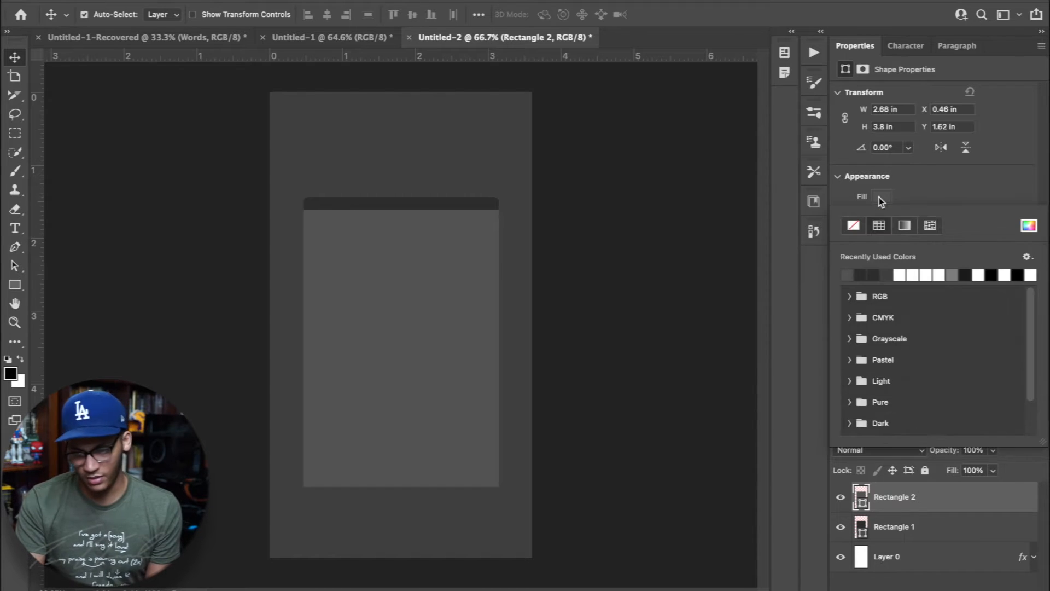
pyautogui.click(873, 275)
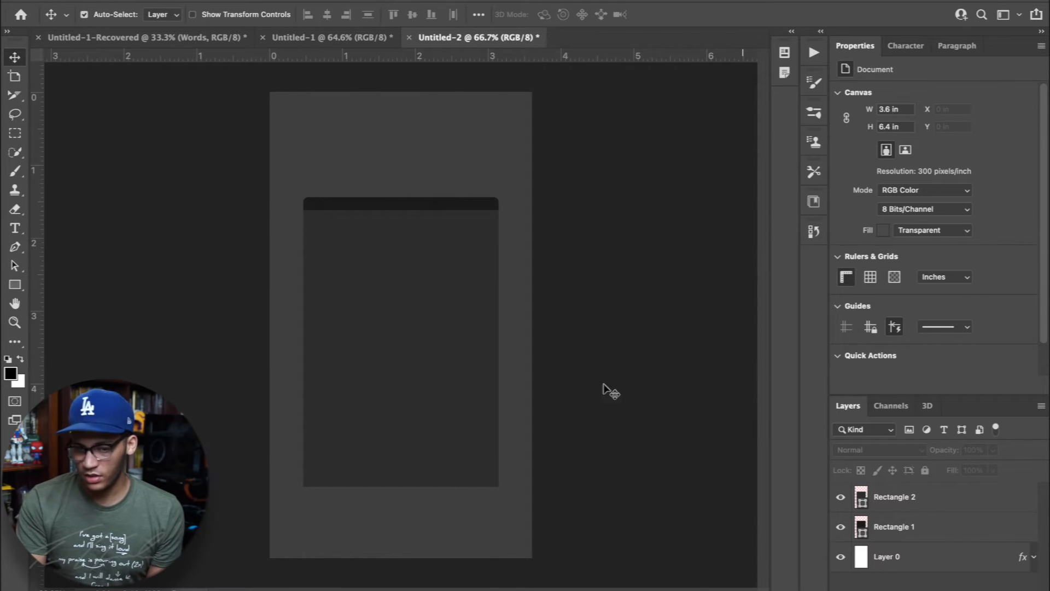
# Draw a circle about 37 px wide at the left end of the window's dark strip and fill it with medium gray
pyautogui.click(15, 285)
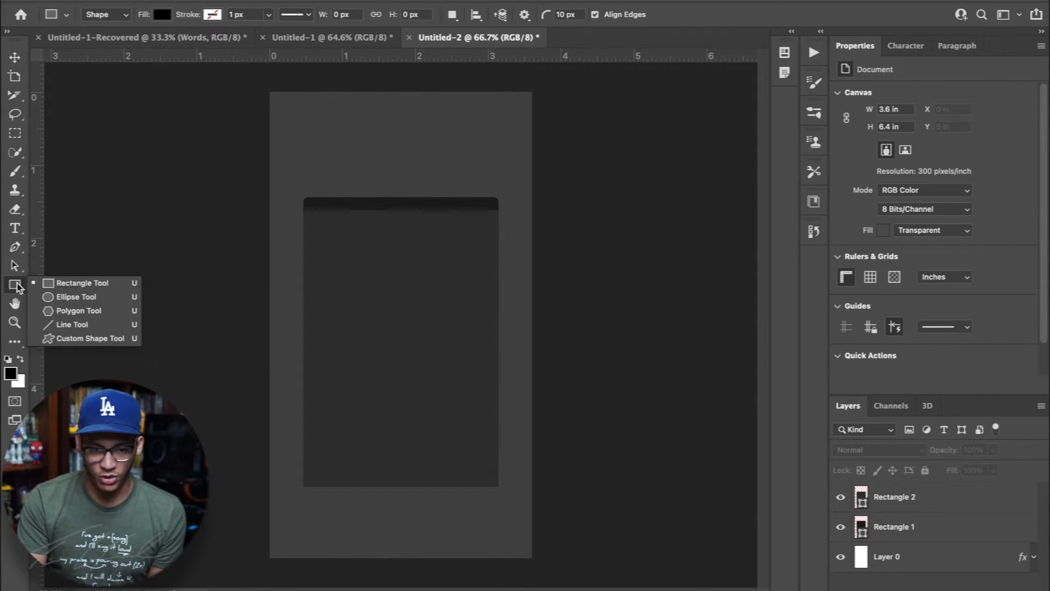
pyautogui.click(69, 296)
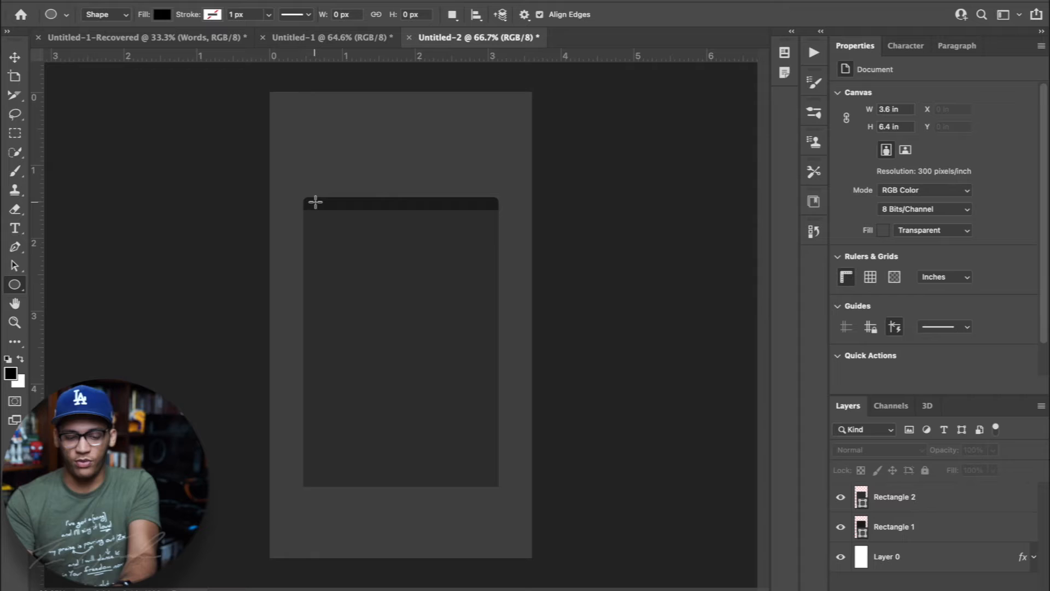
pyautogui.moveTo(315, 202); pyautogui.dragTo(326, 211)
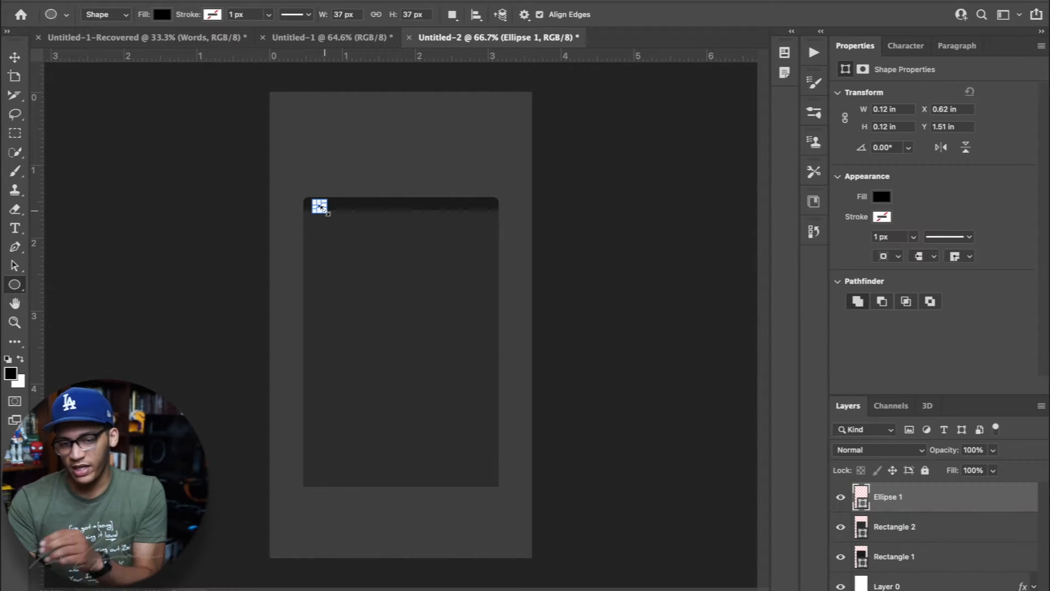
pyautogui.scroll(5, 325, 211)
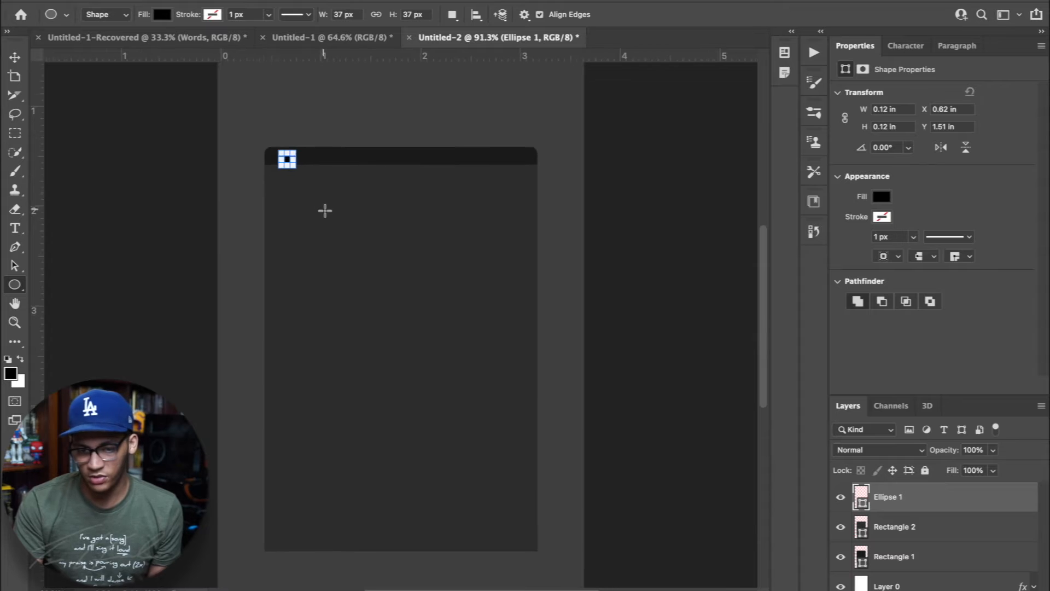
pyautogui.scroll(1, 325, 211)
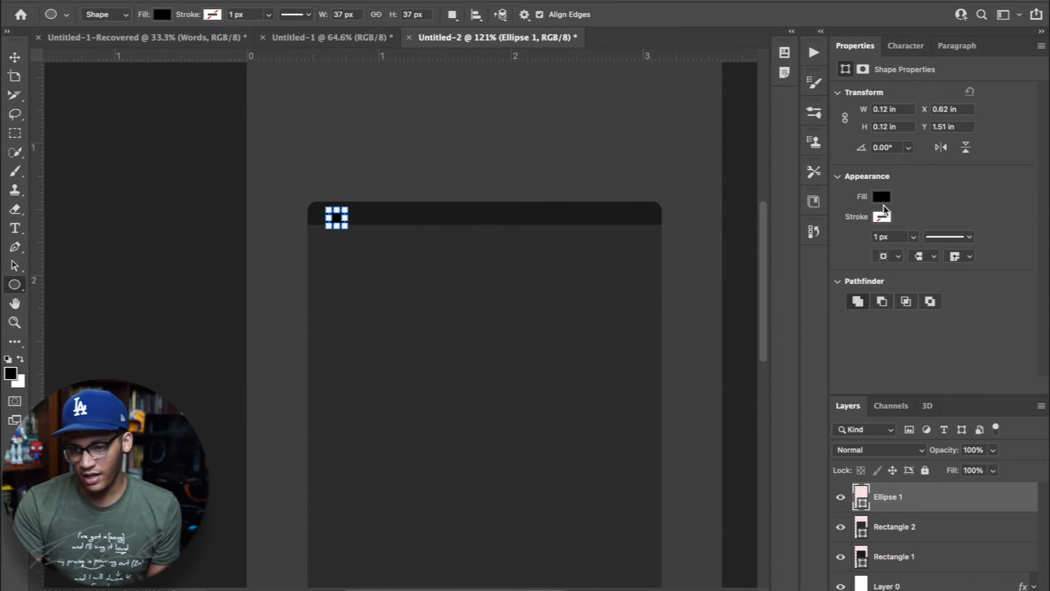
pyautogui.click(879, 197)
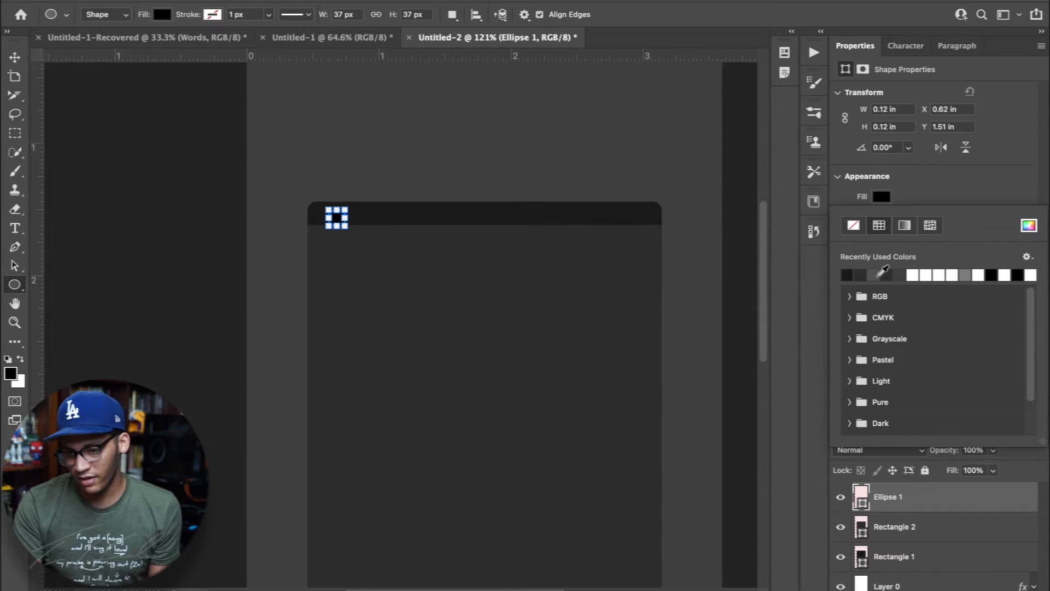
pyautogui.click(969, 270)
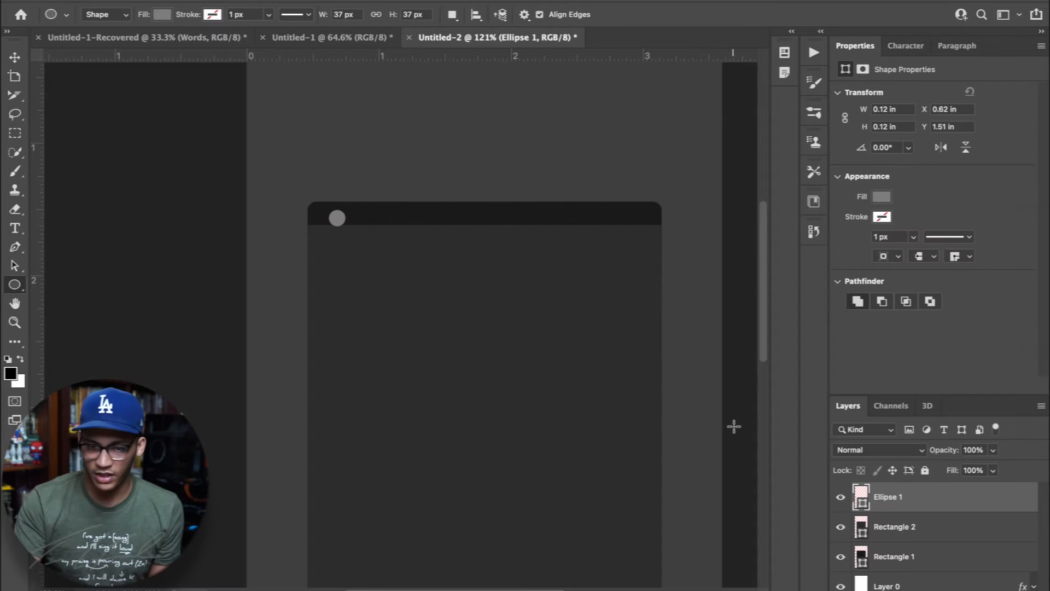
# Scale the gray circle down to about 0.09 in and center it vertically near the left end of the dark strip
pyautogui.press('v')
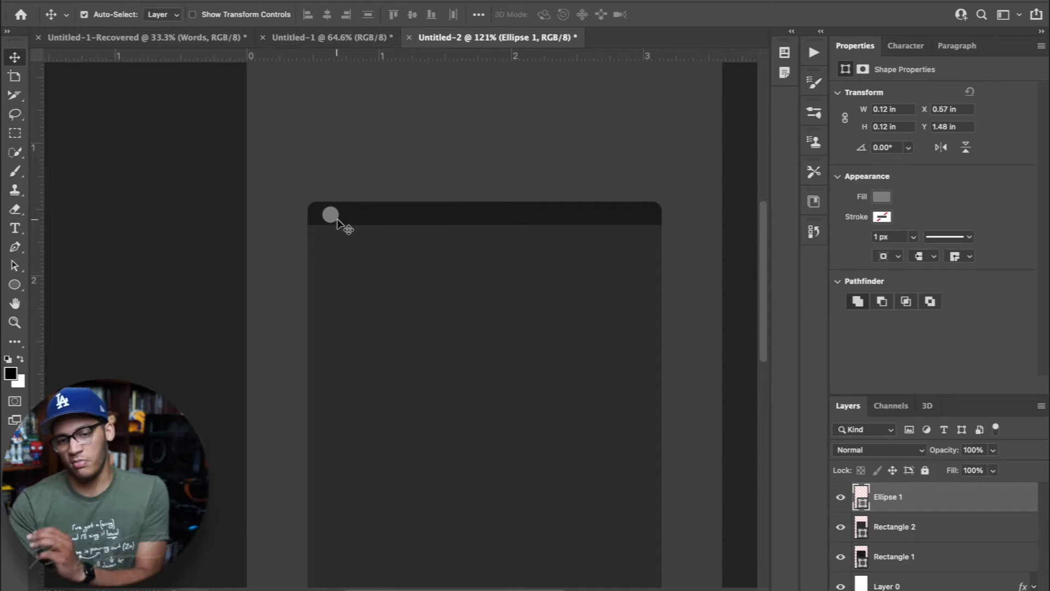
pyautogui.hotkey('ctrl', 't')
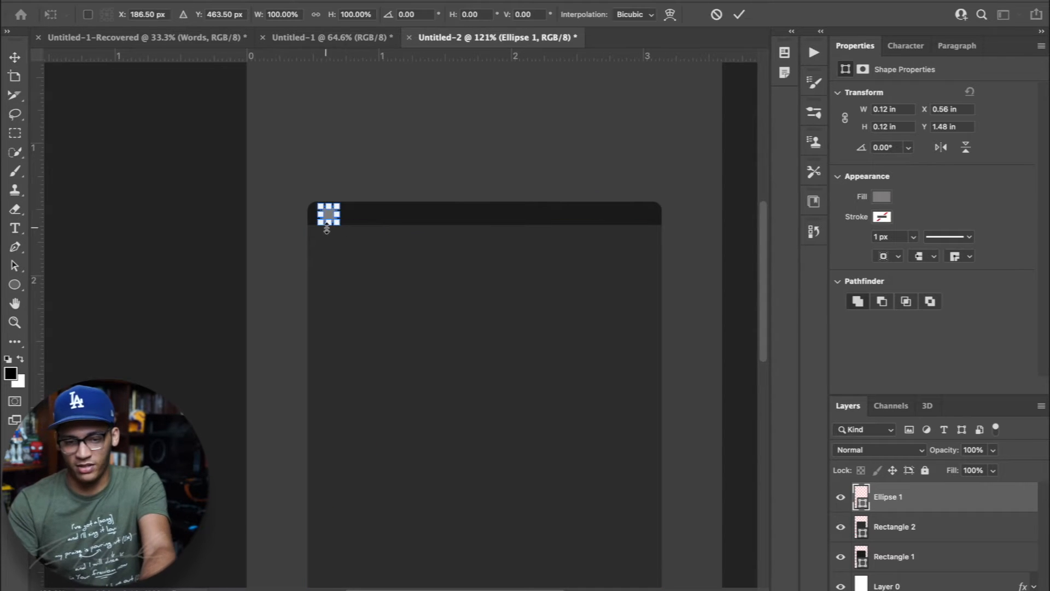
pyautogui.moveTo(329, 221); pyautogui.dragTo(328, 217)
pyautogui.press('Return')
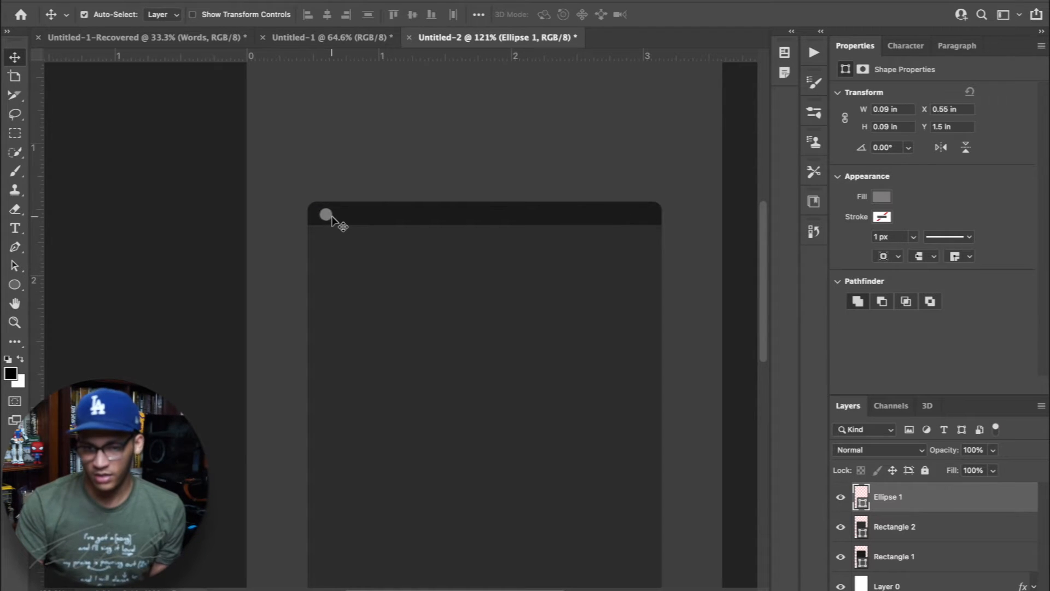
pyautogui.press('Left')
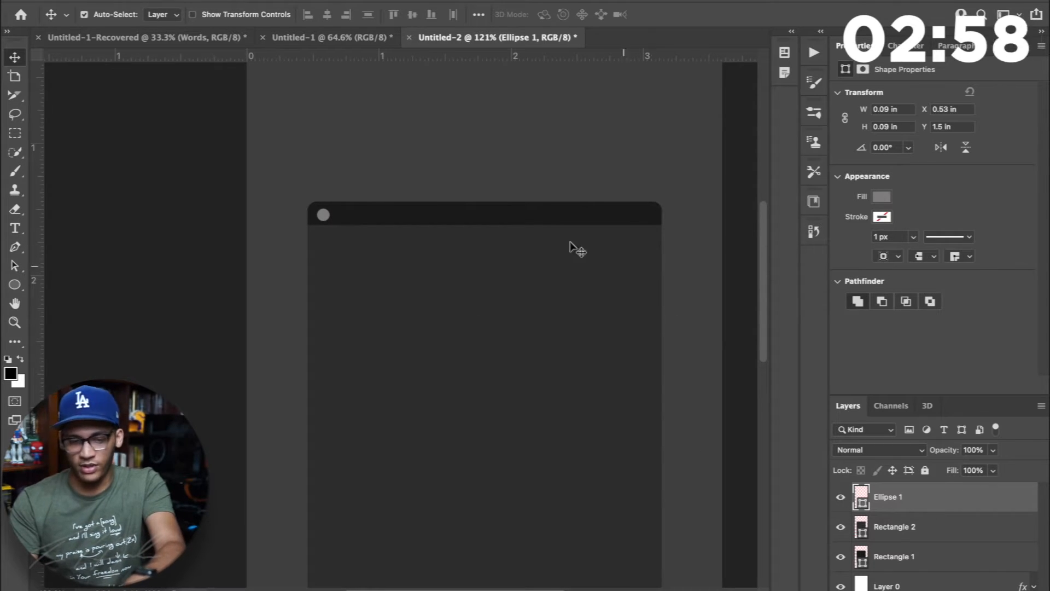
# Duplicate the gray circle twice to make an evenly spaced row of three window dots in the dark strip
pyautogui.moveTo(330, 219); pyautogui.dragTo(347, 219)
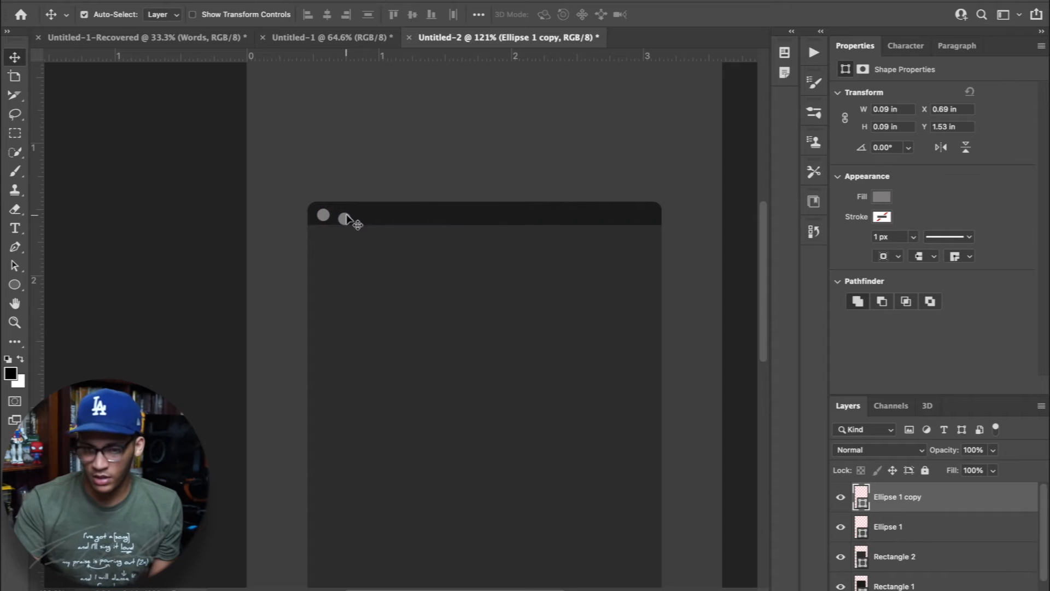
pyautogui.press('Up')
pyautogui.press('Up')
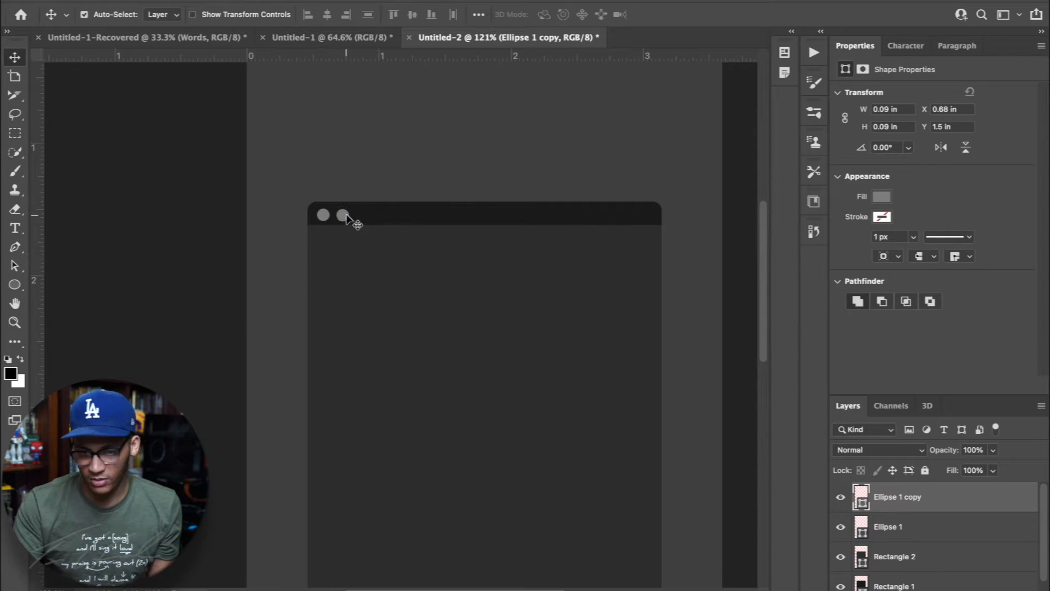
pyautogui.rightClick(346, 216)
pyautogui.click(353, 218)
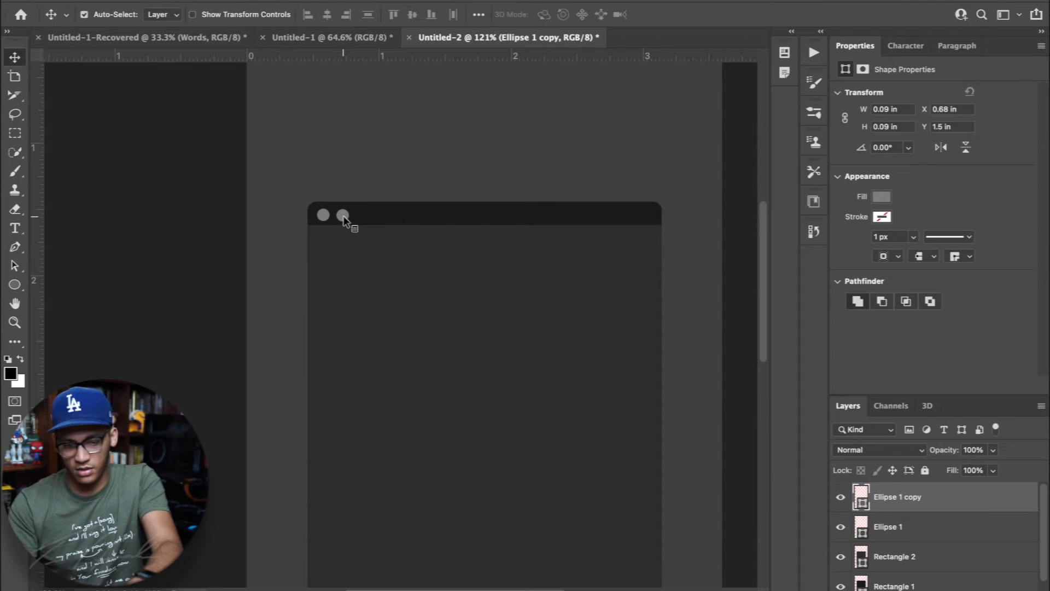
pyautogui.moveTo(344, 217); pyautogui.dragTo(366, 221)
# Draw a rectangle about 704 x 969 px inside the window body and fill it with white from the recently used colors
pyautogui.press('super+0')
pyautogui.moveTo(15, 284); pyautogui.dragTo(75, 281)
pyautogui.moveTo(320, 239); pyautogui.dragTo(485, 462)
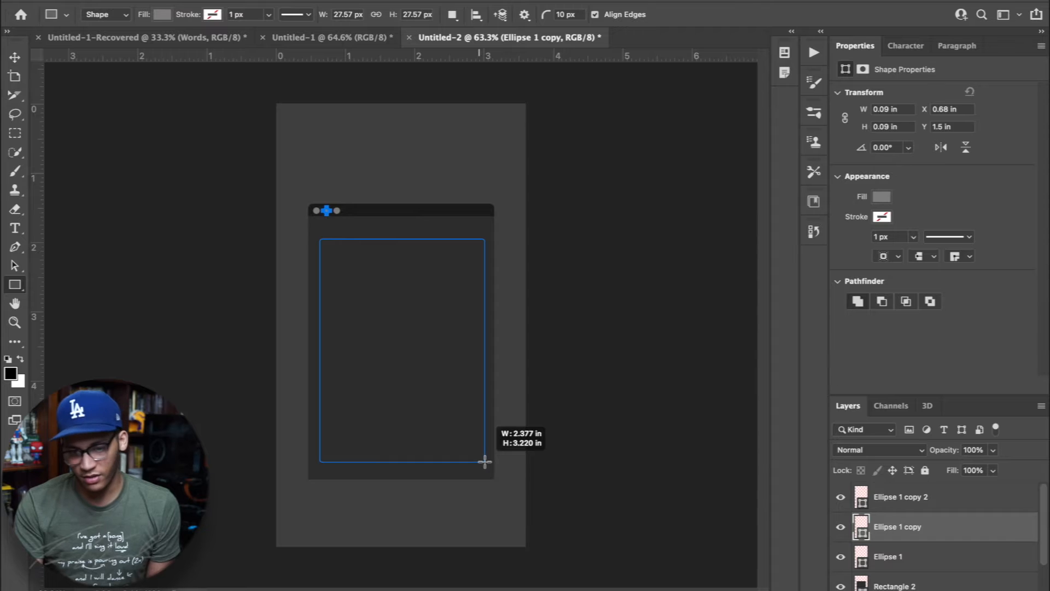
pyautogui.moveTo(485, 461); pyautogui.dragTo(481, 462)
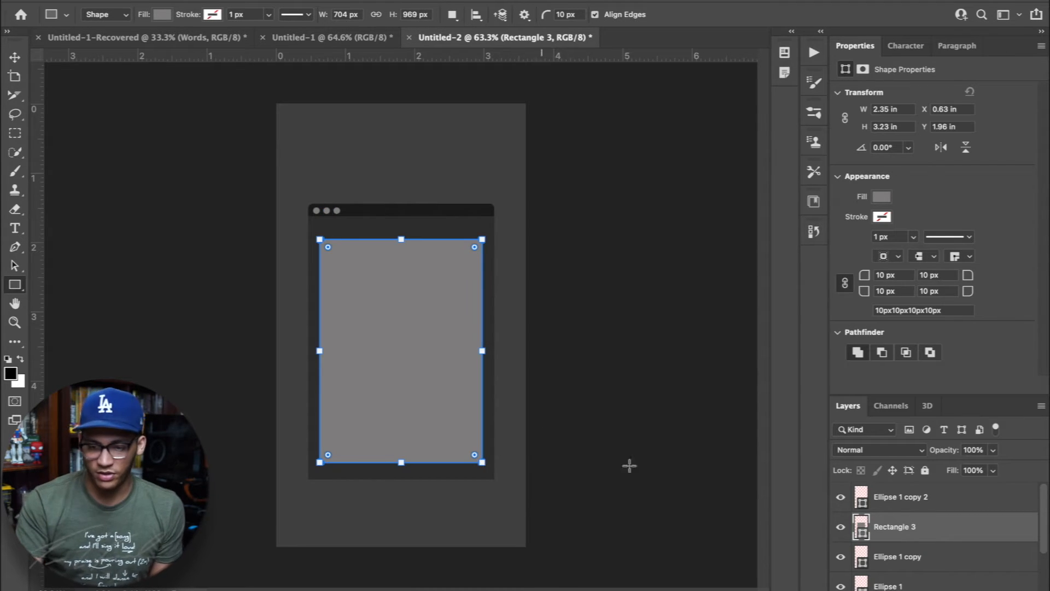
pyautogui.click(881, 198)
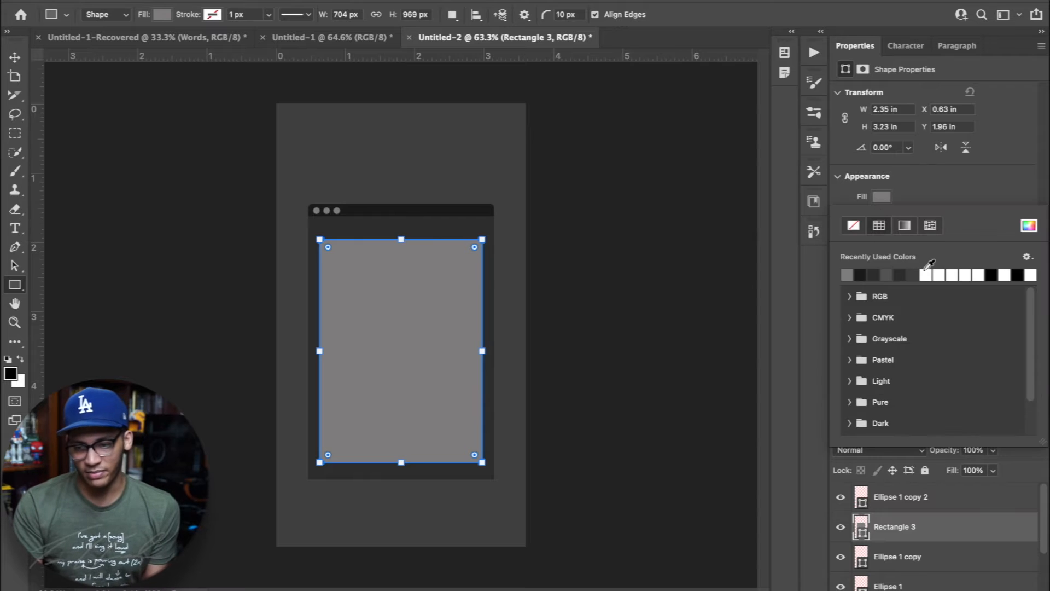
pyautogui.click(938, 273)
pyautogui.press('v')
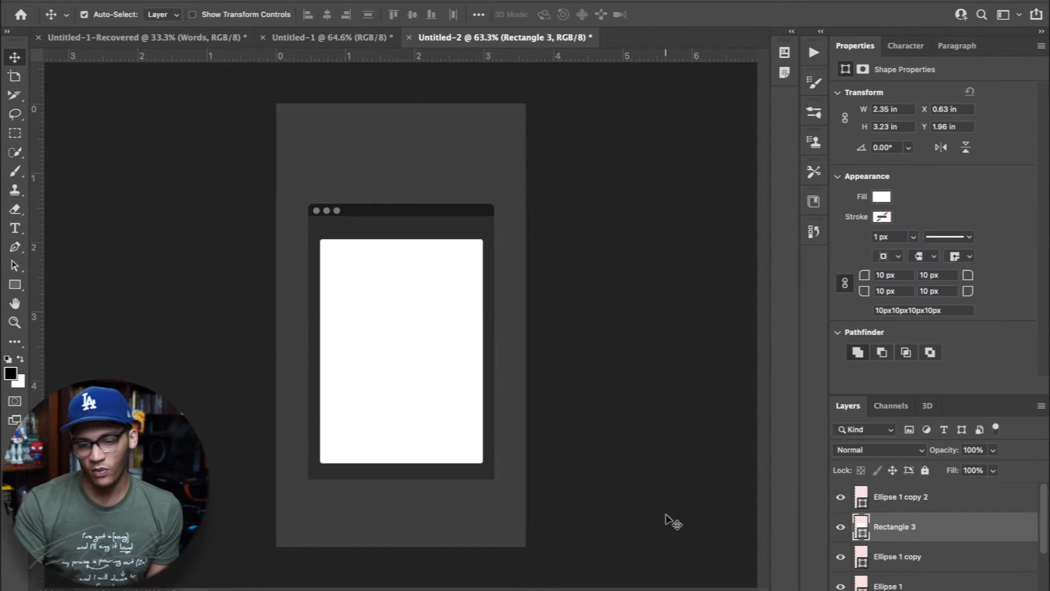
# Set all corner radii of the white rectangle to 0 px and move its layer to the top of the stack
pyautogui.click(664, 518)
pyautogui.click(429, 390)
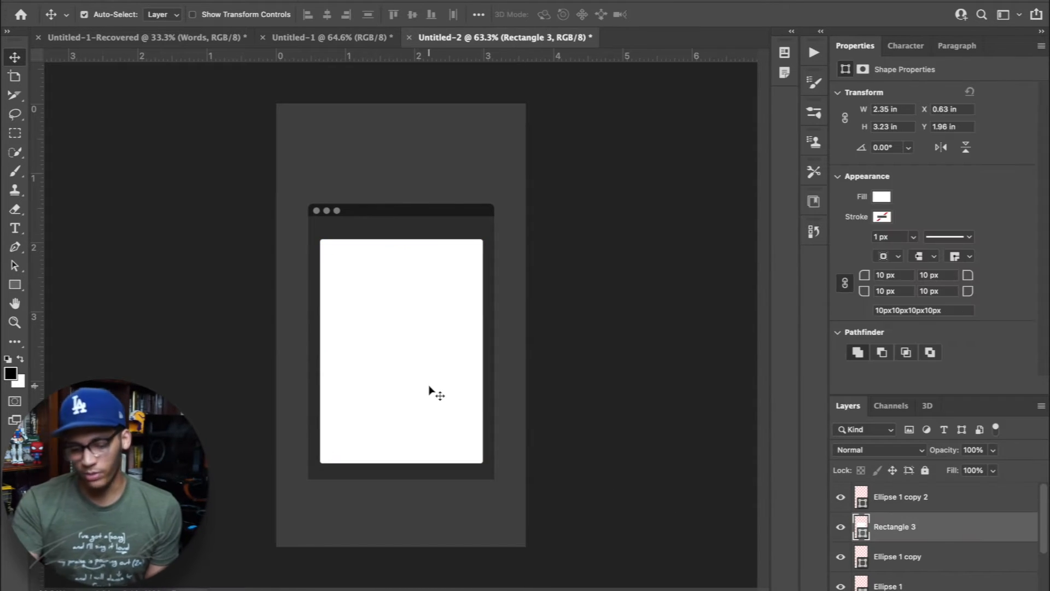
pyautogui.click(879, 275)
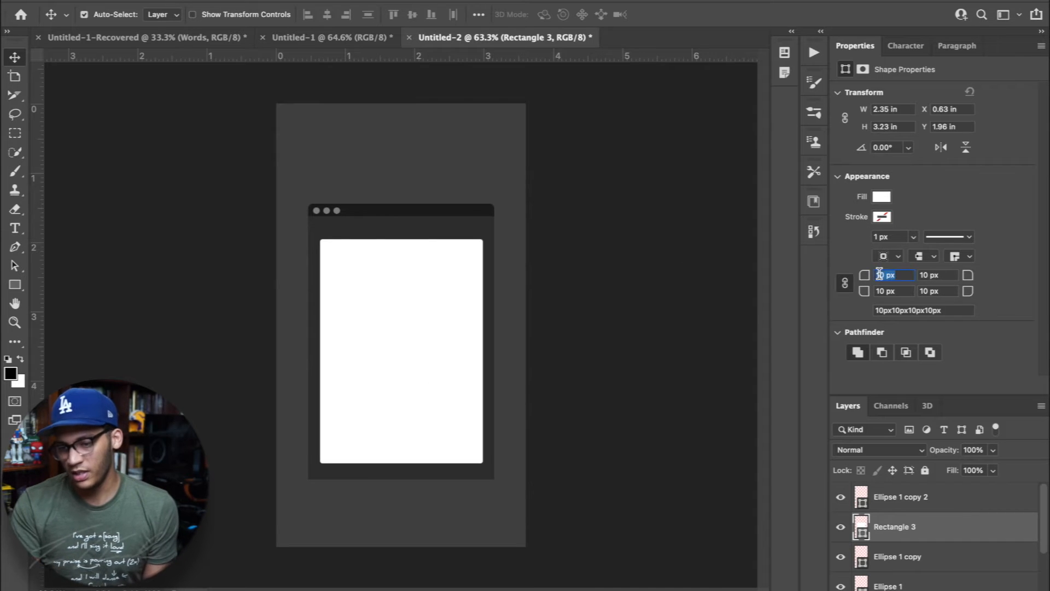
pyautogui.write('0')
pyautogui.press('Return')
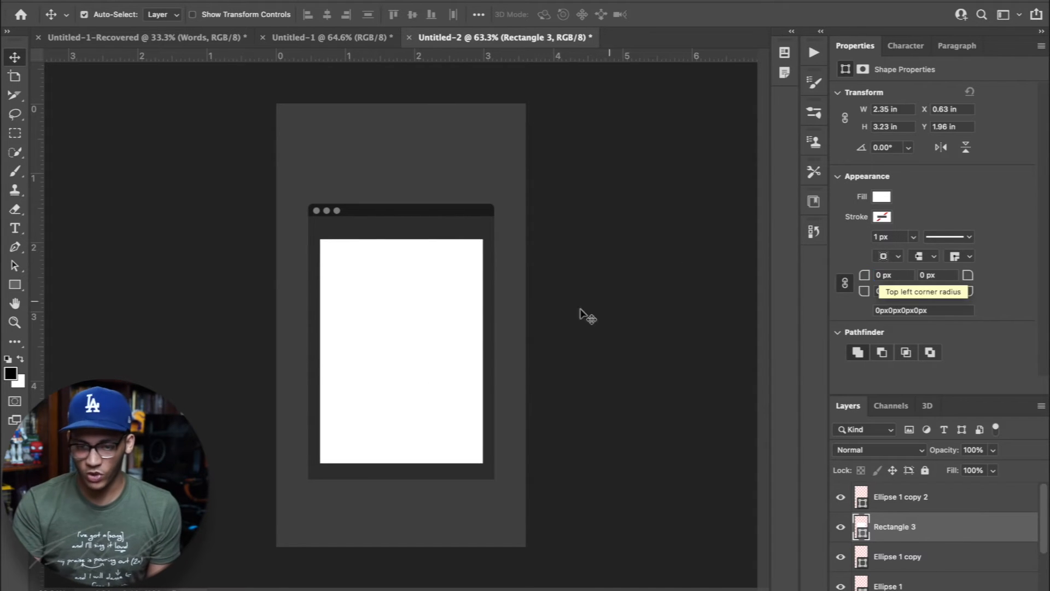
pyautogui.moveTo(919, 526); pyautogui.dragTo(954, 489)
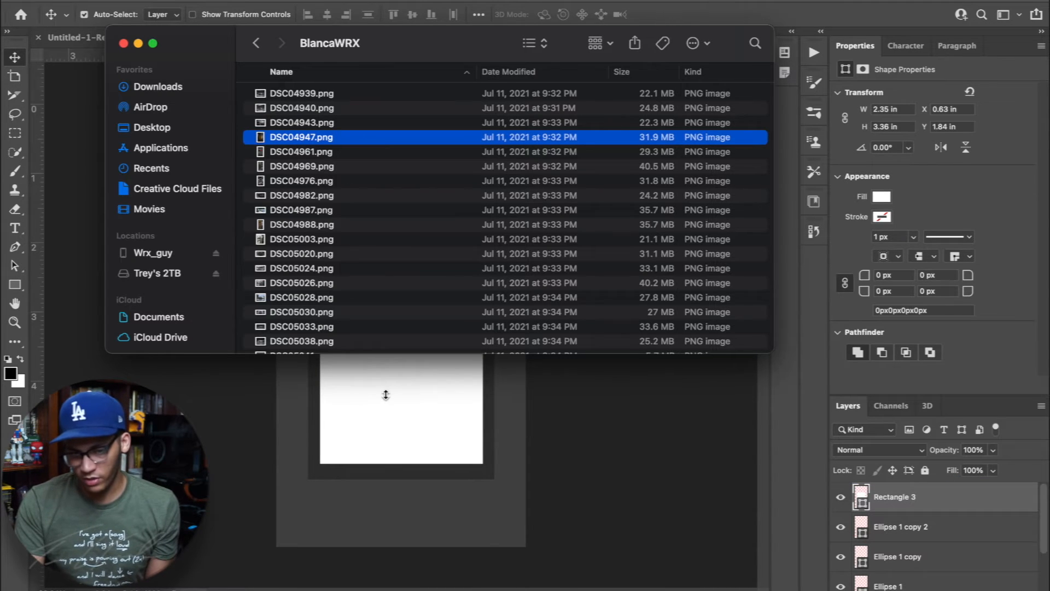
# Place DSC04947.png from the BlancaWRX folder and scale it to about 2.45 x 3.68 in so it covers the white rectangle
pyautogui.moveTo(346, 137); pyautogui.dragTo(415, 428)
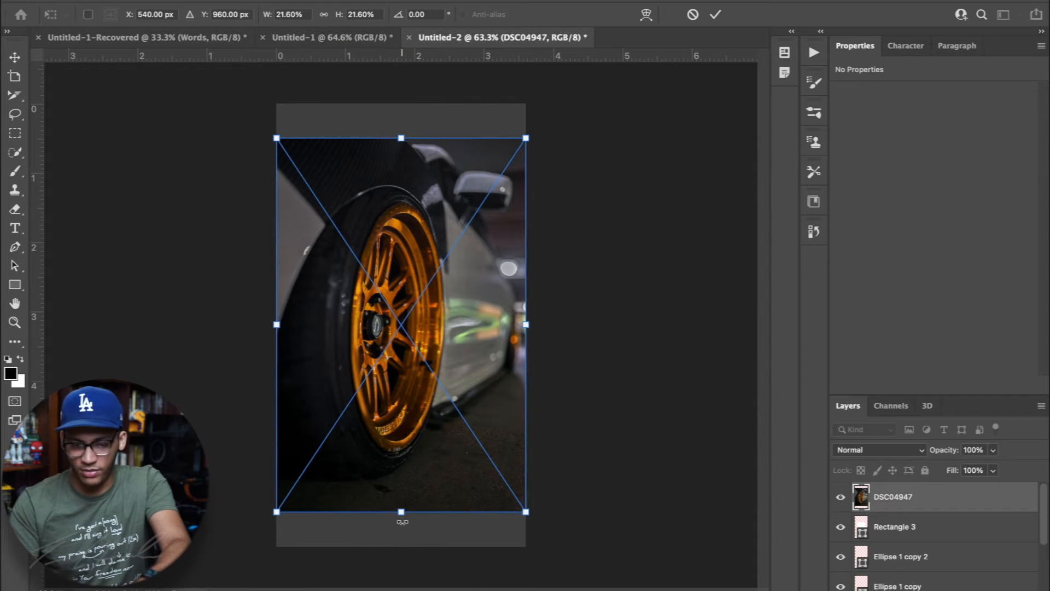
pyautogui.moveTo(402, 513); pyautogui.dragTo(400, 463)
pyautogui.moveTo(398, 136); pyautogui.dragTo(405, 216)
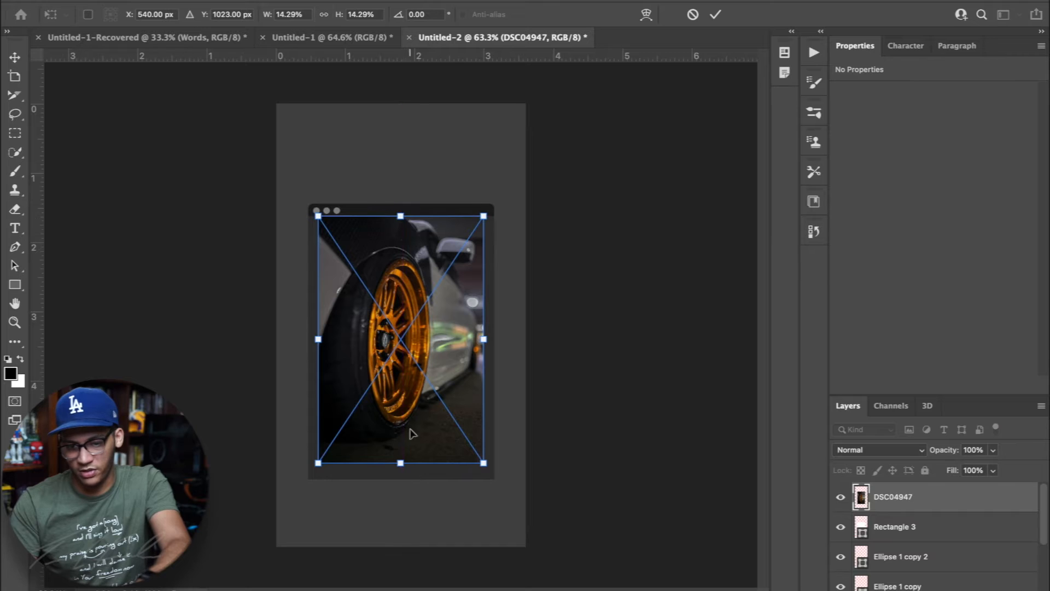
pyautogui.moveTo(401, 463); pyautogui.dragTo(401, 469)
pyautogui.press('Return')
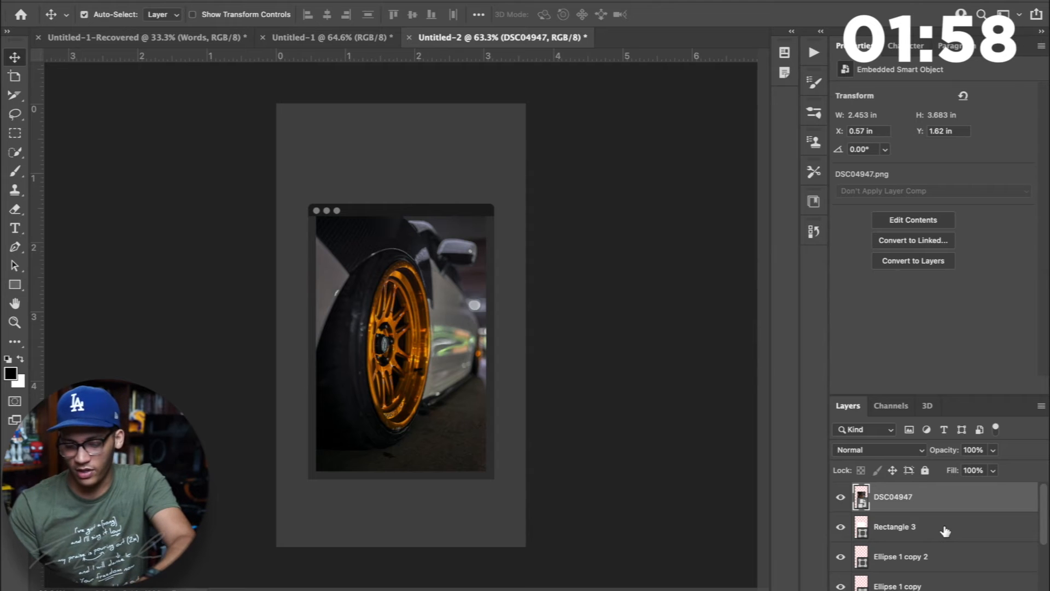
# Clip the wheel photo to the white rectangle with a clipping mask and shift the photo down inside it
pyautogui.rightClick(941, 507)
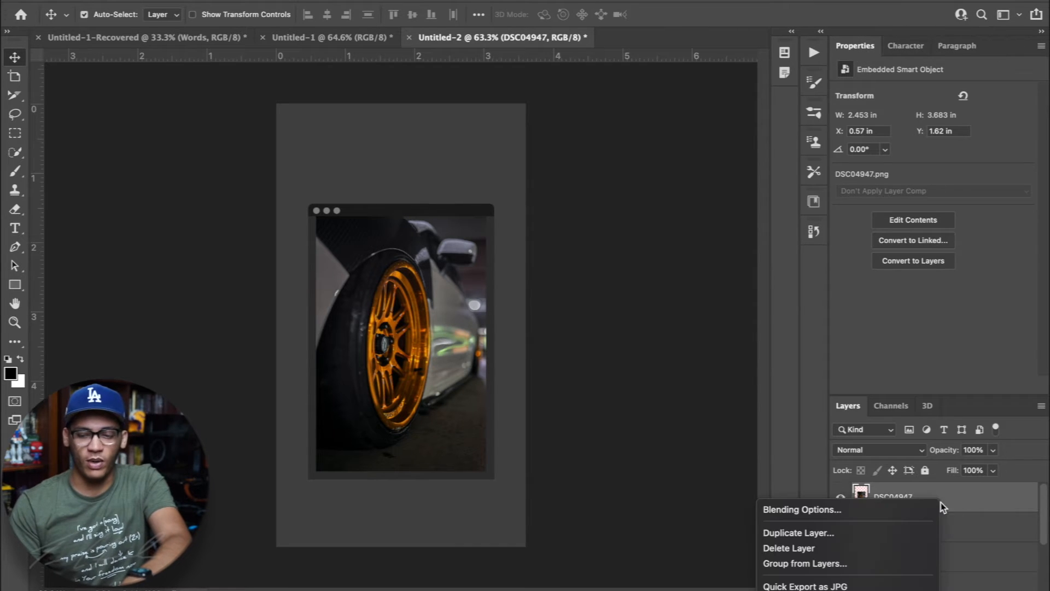
pyautogui.scroll(-6, 904, 540)
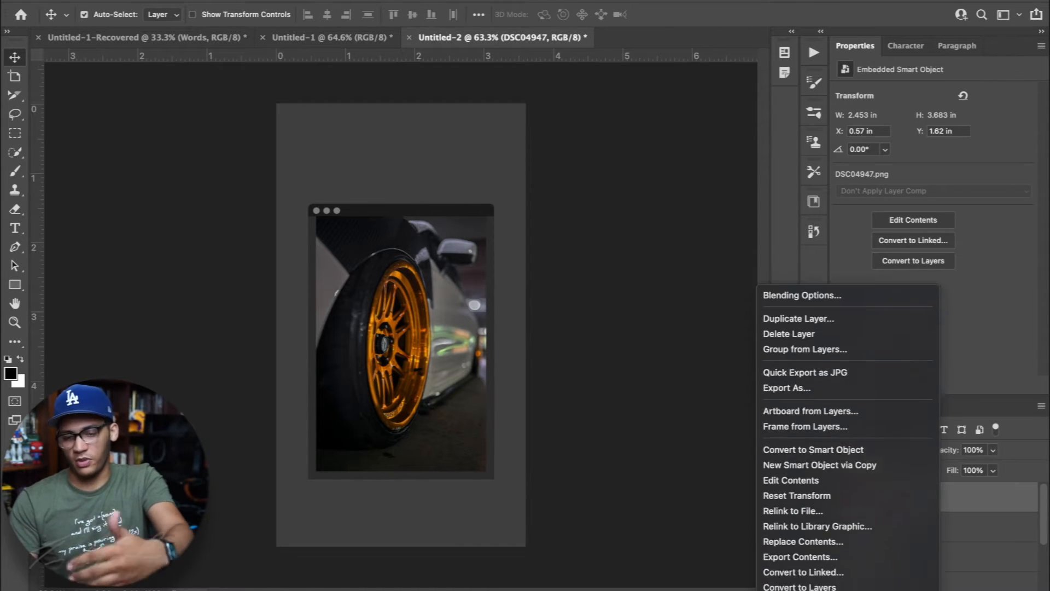
pyautogui.scroll(-2, 892, 569)
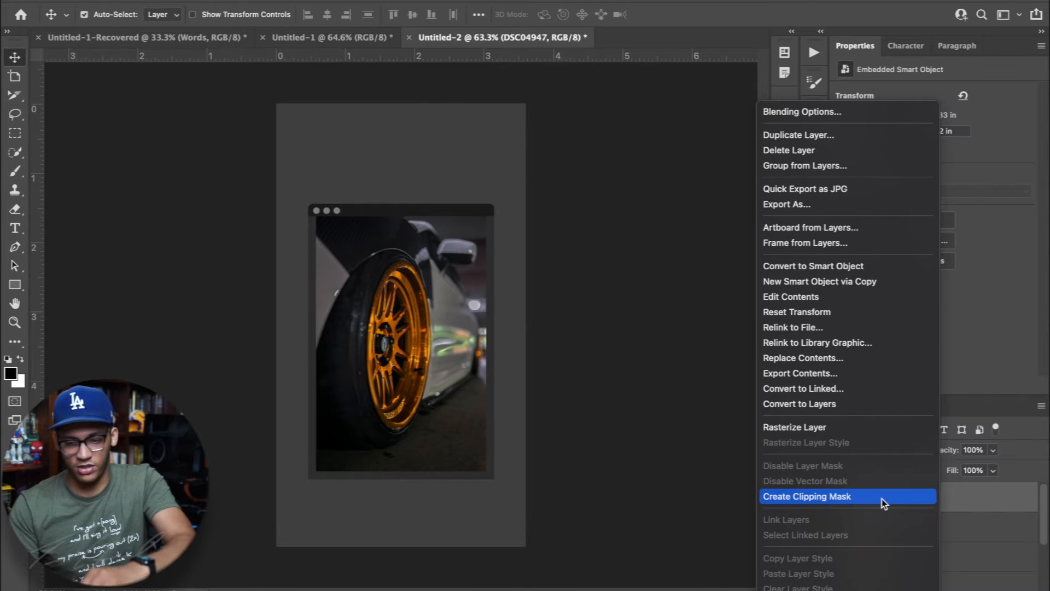
pyautogui.click(881, 498)
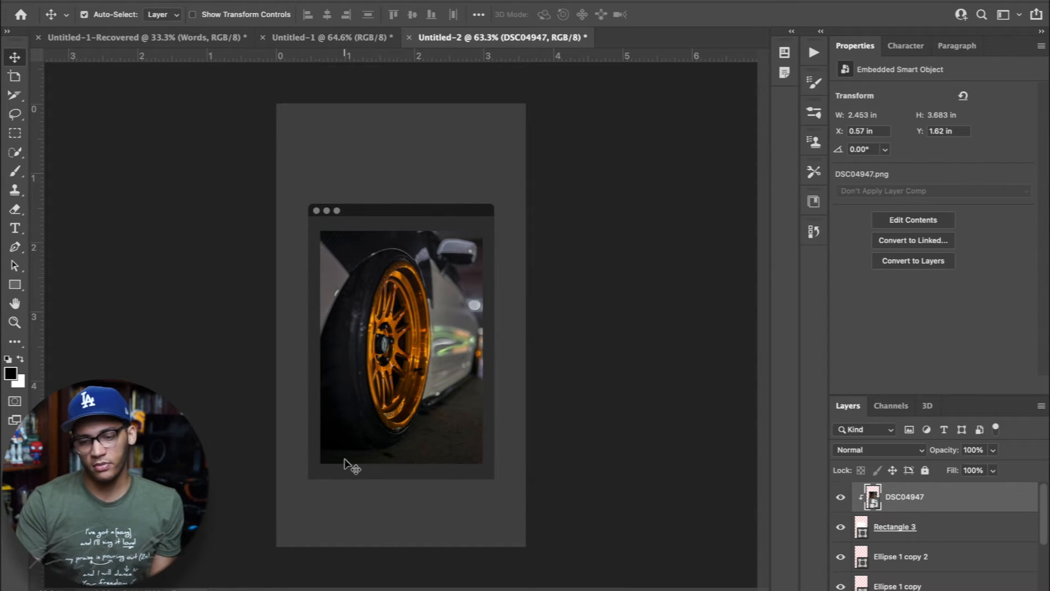
pyautogui.moveTo(423, 373)
pyautogui.mouseDown()
pyautogui.moveTo(421, 354)
pyautogui.moveTo(422, 381)
pyautogui.moveTo(396, 382)
pyautogui.moveTo(417, 379)
pyautogui.mouseUp()
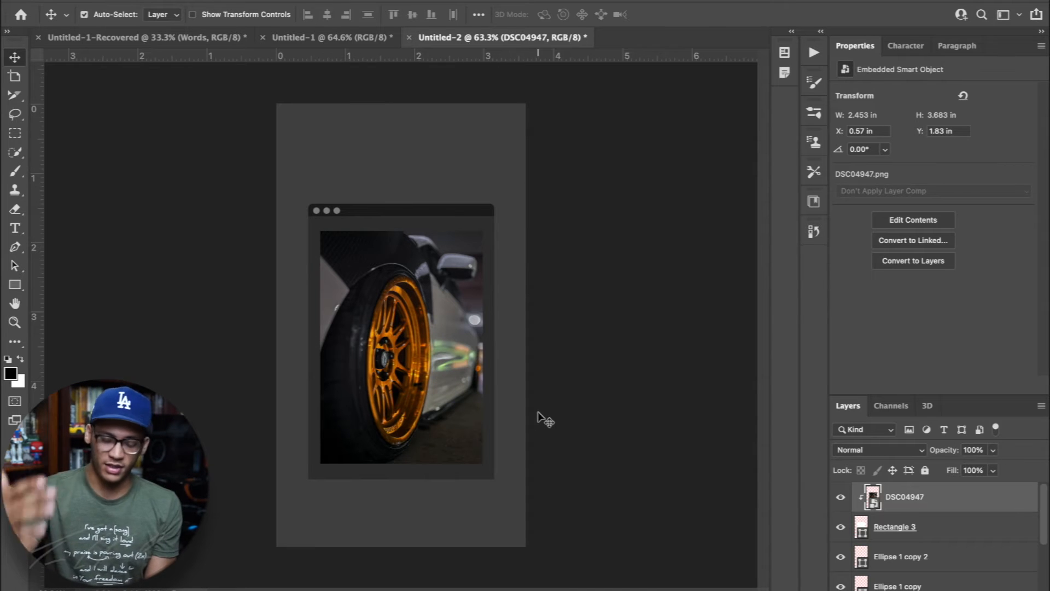
# Try shortening the rectangle that clips the photo to about 72% of its height from the lower edge
pyautogui.click(954, 525)
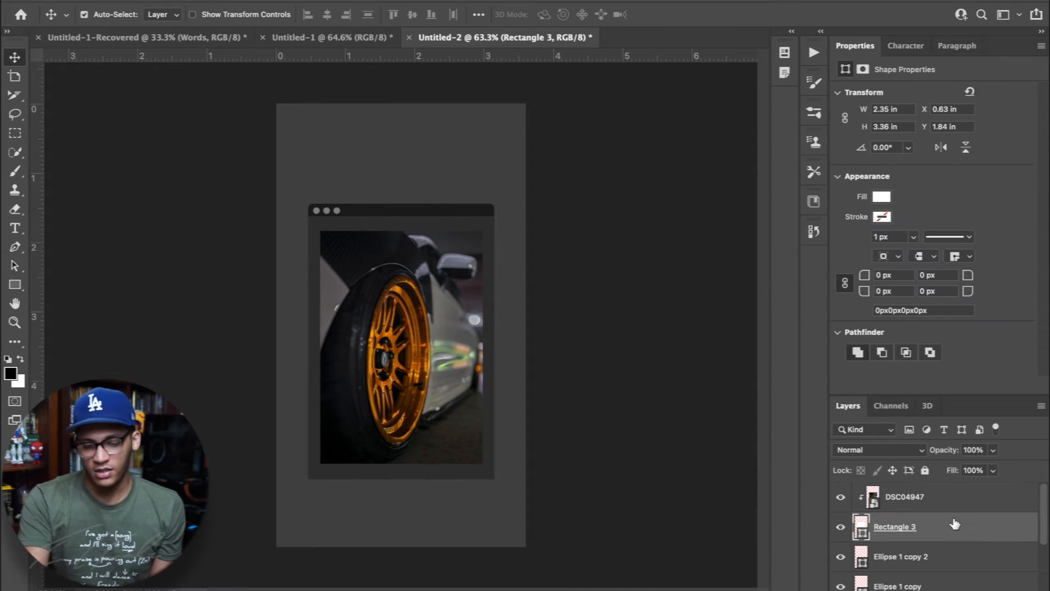
pyautogui.hotkey('ctrl', 't')
pyautogui.moveTo(404, 456); pyautogui.dragTo(403, 398)
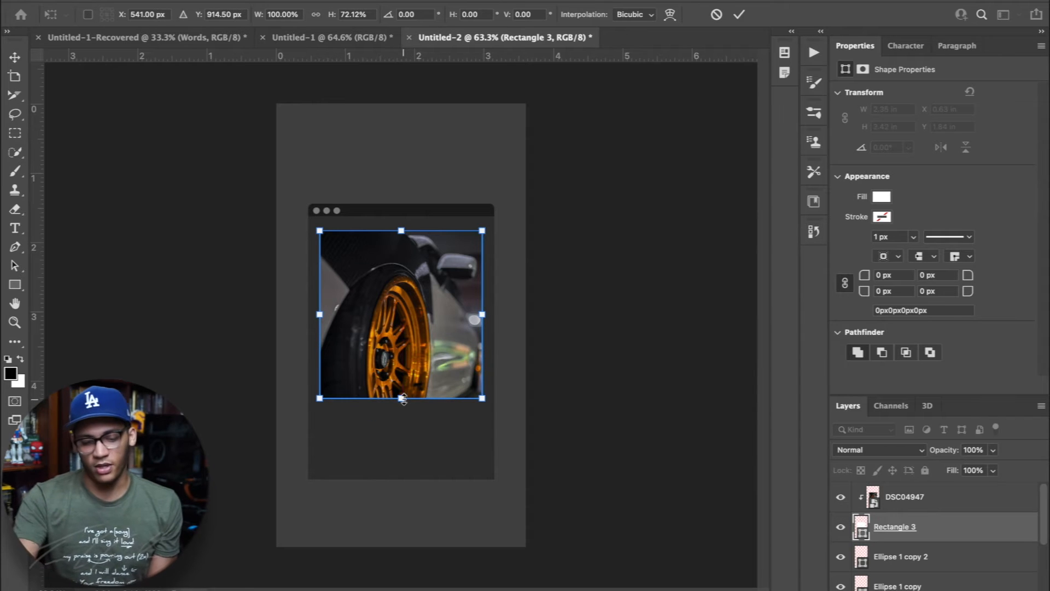
pyautogui.hotkey('ctrl', 'z')
pyautogui.click(674, 456)
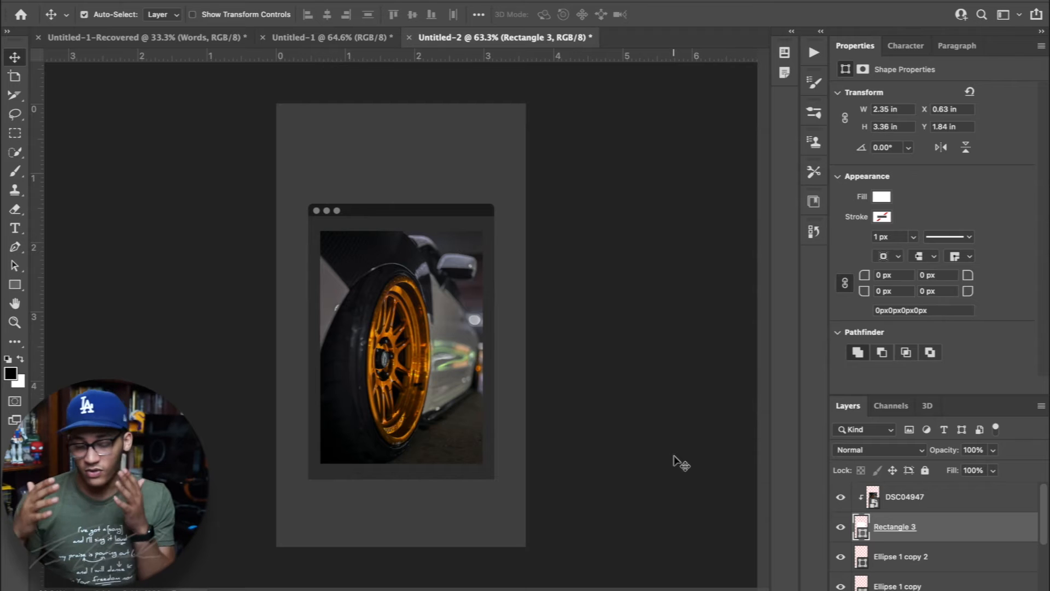
# Add a text line above the window frame reading NEW POST four times in a row, in 17 pt Gotham Ultra Italic
pyautogui.click(539, 469)
pyautogui.press('t')
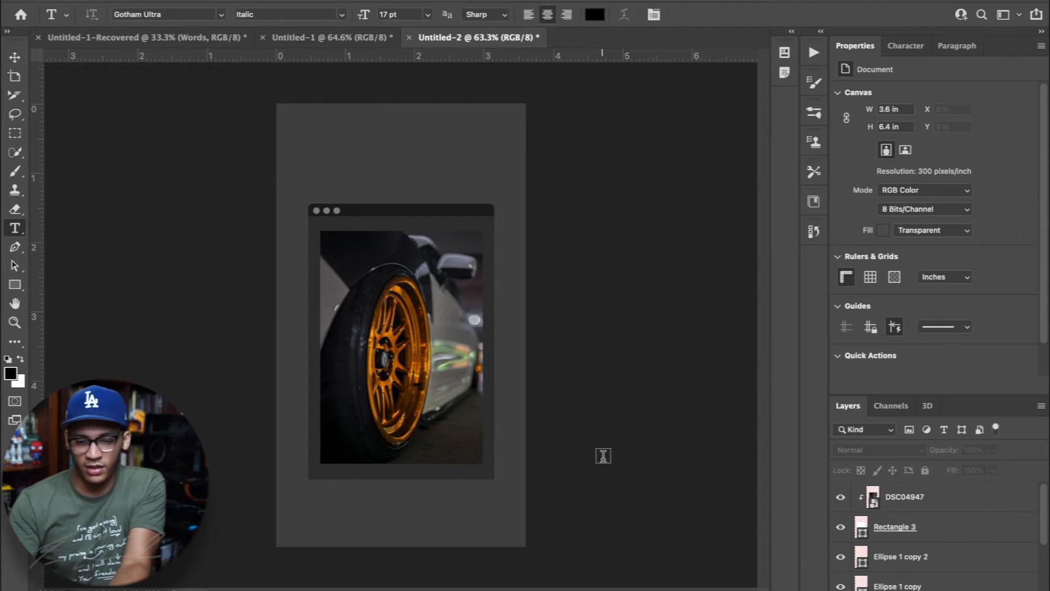
pyautogui.click(335, 152)
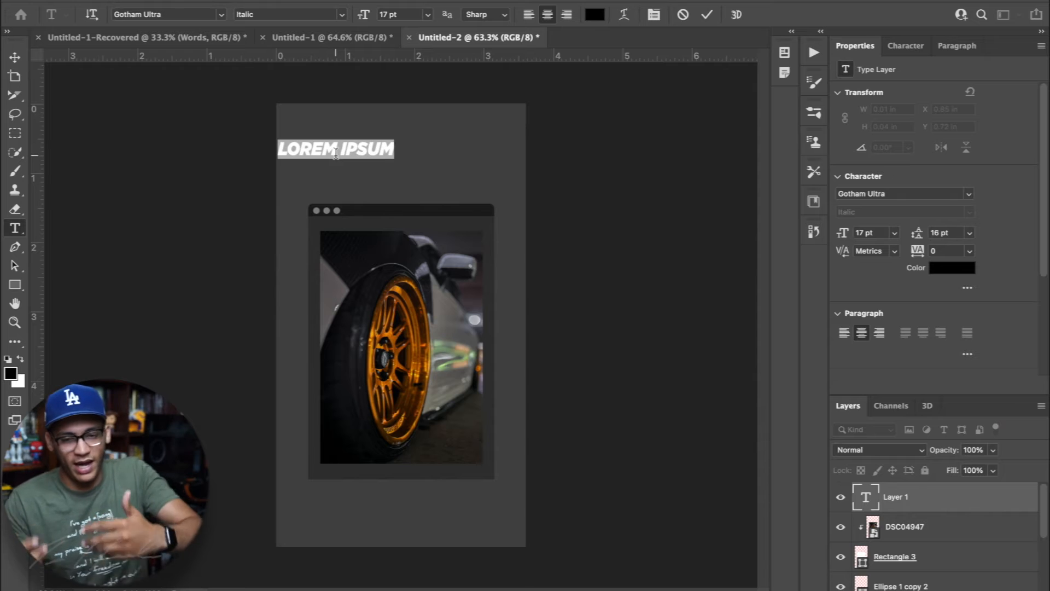
pyautogui.write('NEW')
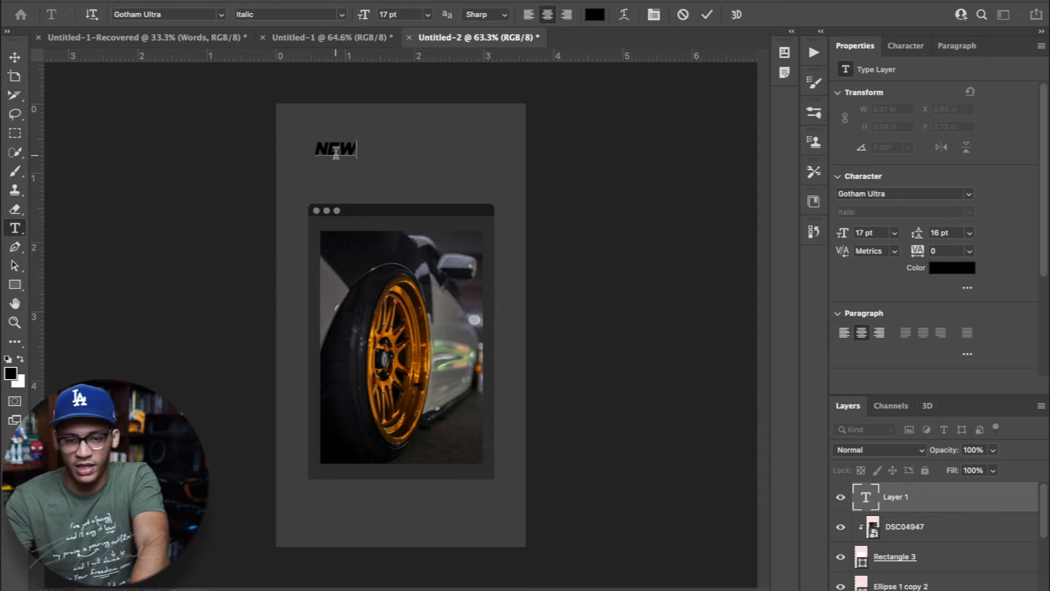
pyautogui.write(' POST')
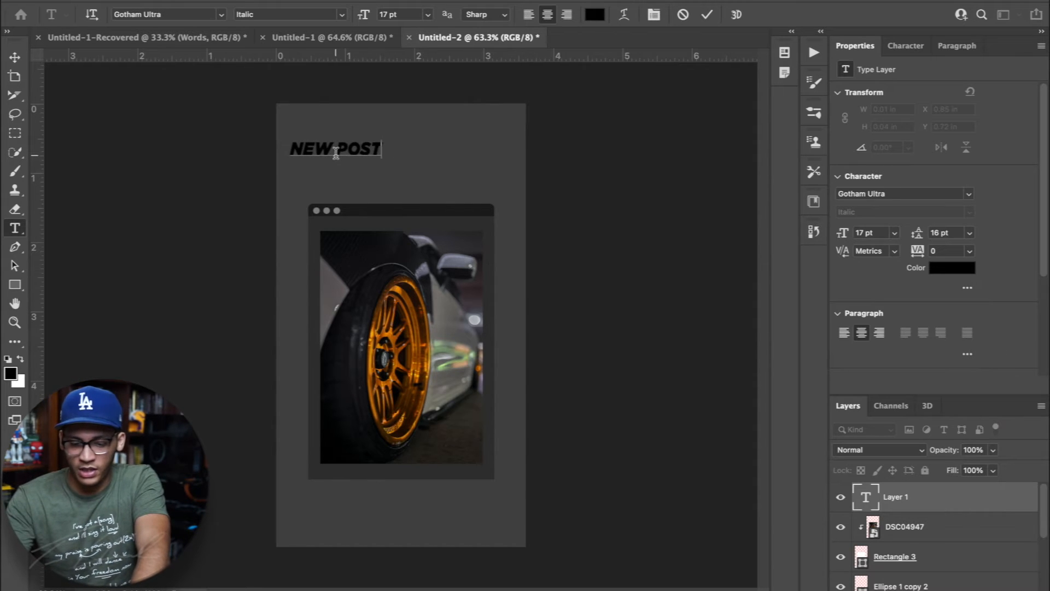
pyautogui.write(' NEW PO')
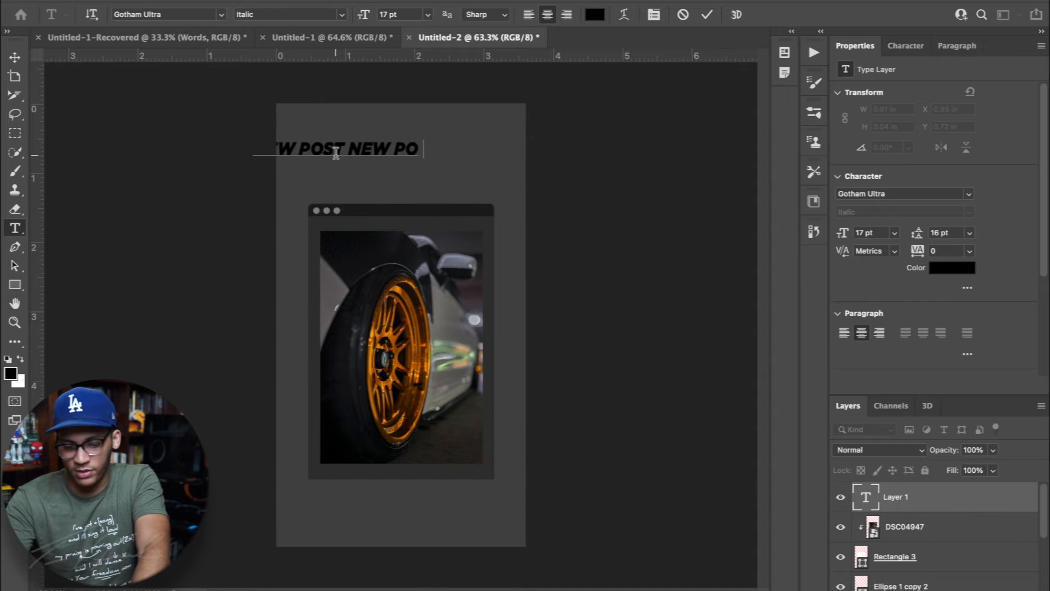
pyautogui.write('ST NWE')
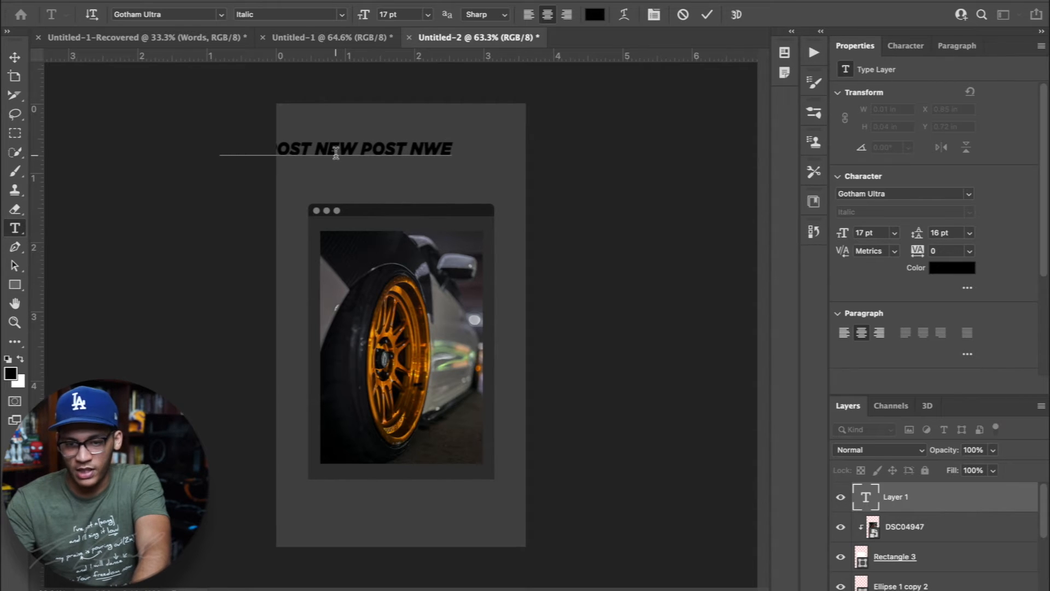
pyautogui.press('BackSpace')
pyautogui.press('BackSpace')
pyautogui.write('EW POST NEW POST')
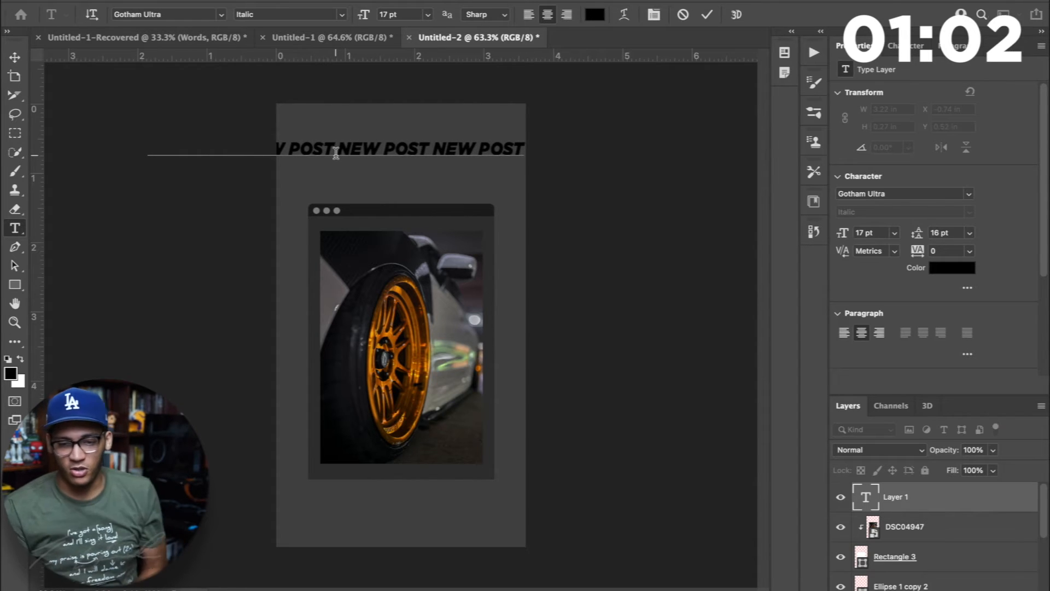
pyautogui.click(635, 305)
pyautogui.press('v')
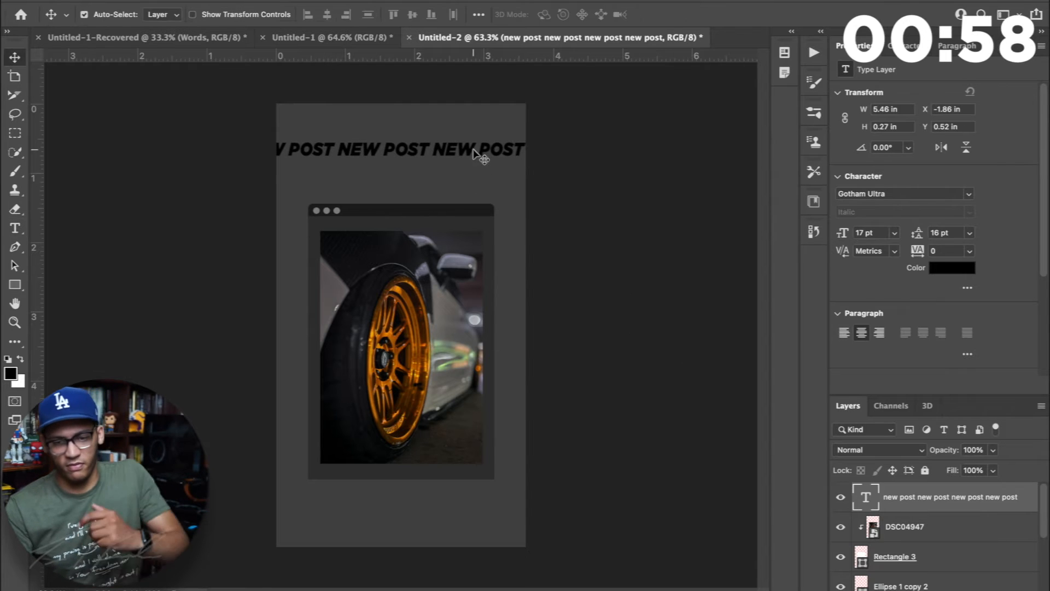
# Rotate the NEW POST line to -4.26°, scale it to about 237%, and move it down over the upper half of the photo
pyautogui.hotkey('ctrl', 't')
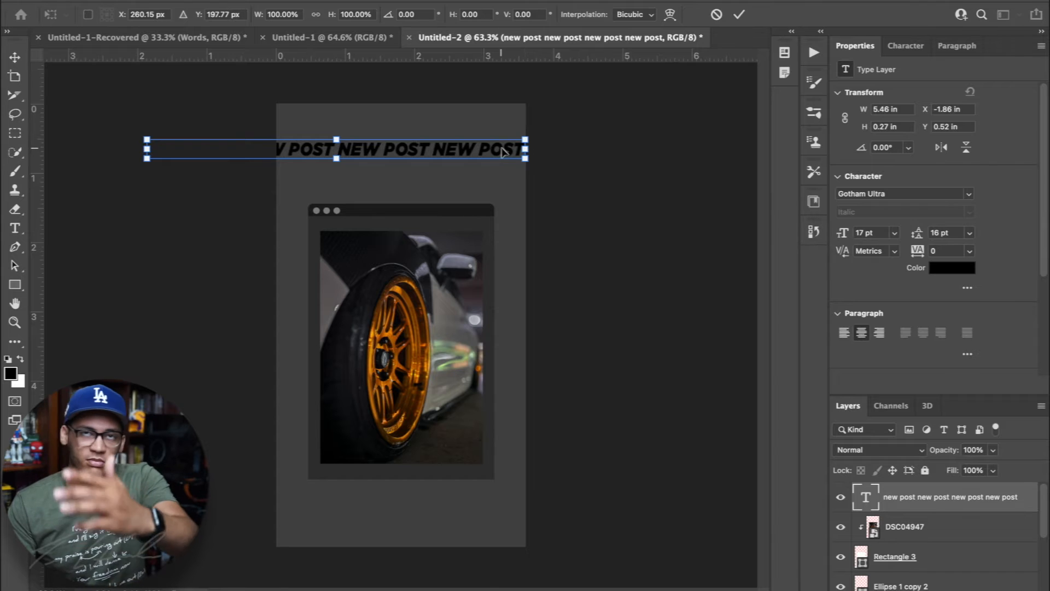
pyautogui.moveTo(579, 158); pyautogui.dragTo(570, 141)
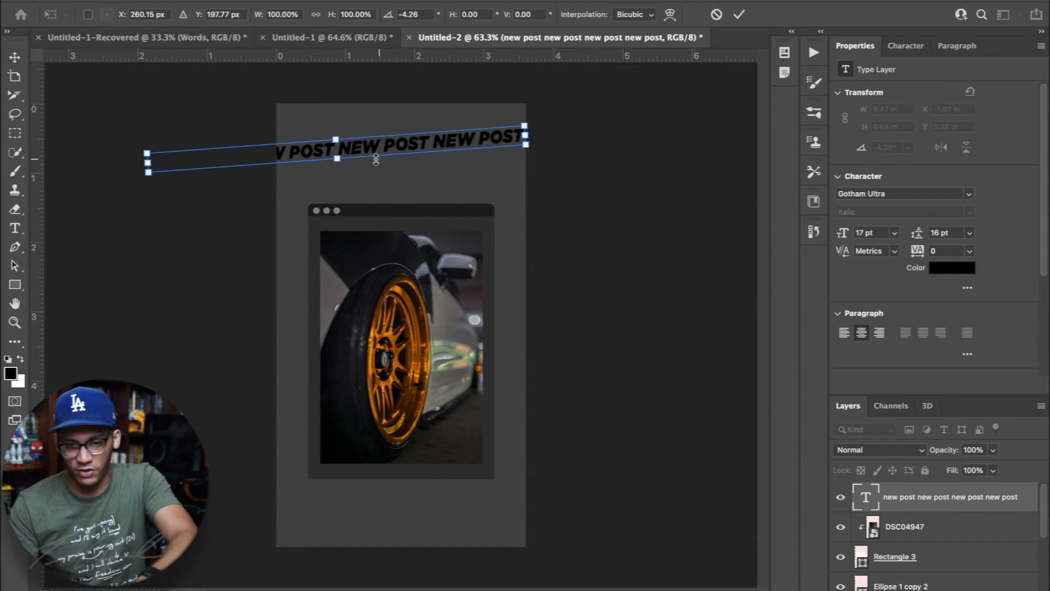
pyautogui.moveTo(345, 158); pyautogui.dragTo(390, 203)
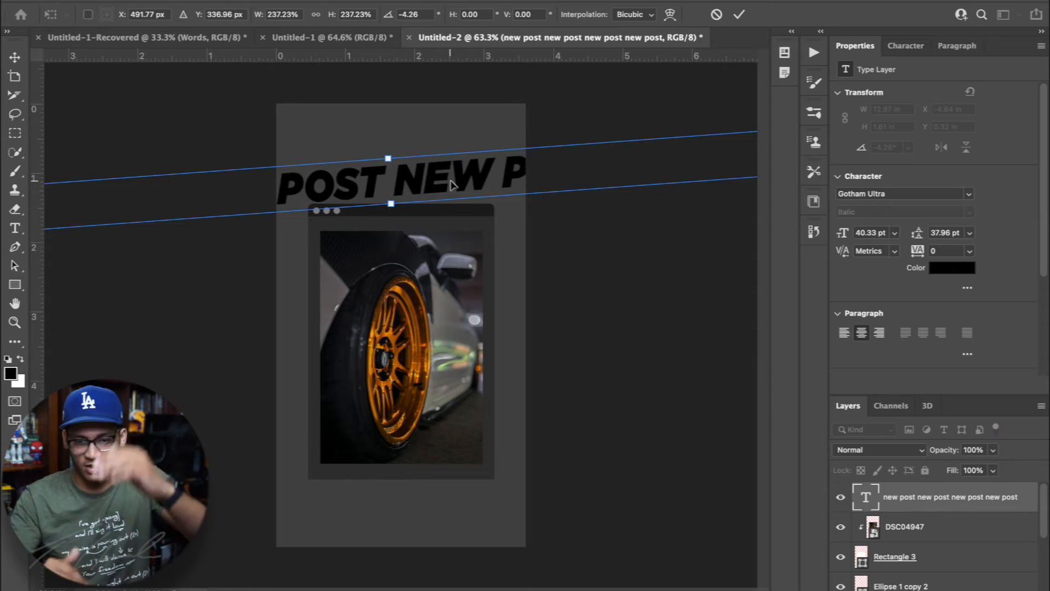
pyautogui.moveTo(441, 189); pyautogui.dragTo(441, 304)
pyautogui.press('Return')
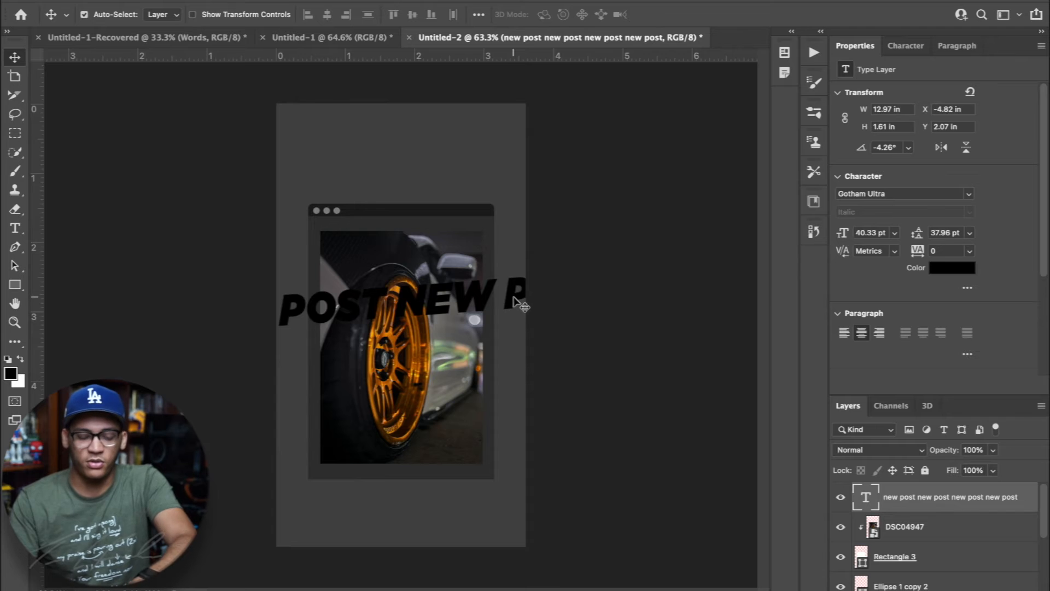
# Duplicate the slanted NEW POST line eleven times, staggering the copies above and below it until the rows cover the whole canvas
pyautogui.moveTo(514, 301); pyautogui.dragTo(441, 266)
pyautogui.moveTo(519, 266); pyautogui.dragTo(578, 224)
pyautogui.moveTo(374, 231); pyautogui.dragTo(344, 161)
pyautogui.moveTo(216, 175); pyautogui.dragTo(309, 119)
pyautogui.keyDown('shift'); pyautogui.click(912, 522); pyautogui.keyUp('shift')
pyautogui.press('super+j')
pyautogui.press('super+t')
pyautogui.moveTo(546, 251); pyautogui.dragTo(552, 491)
pyautogui.press('Return')
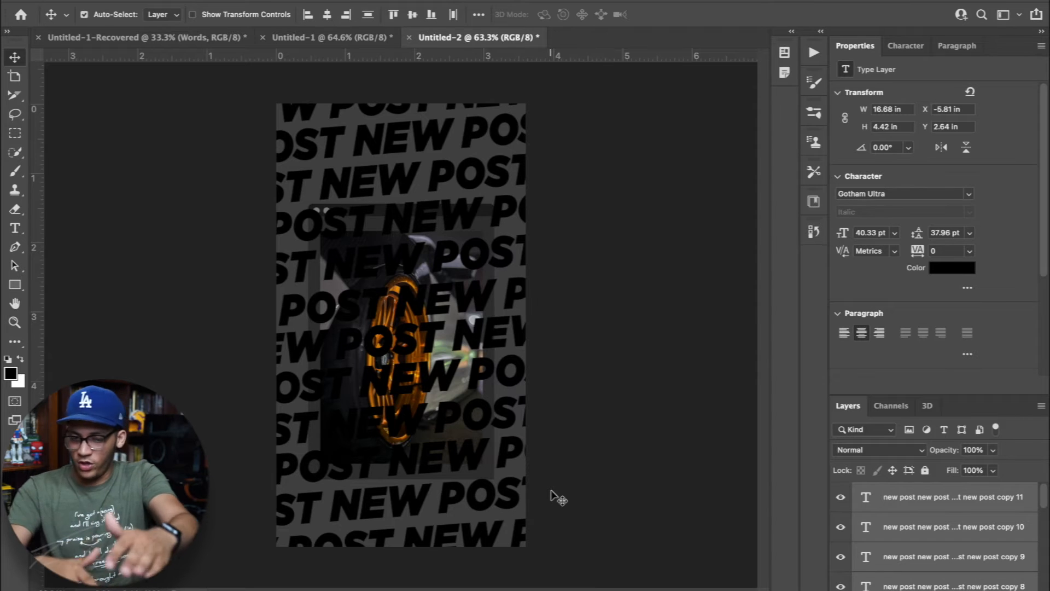
# Group all the new post text layers, from copy 11 down to the original line
pyautogui.scroll(-5, 1009, 547)
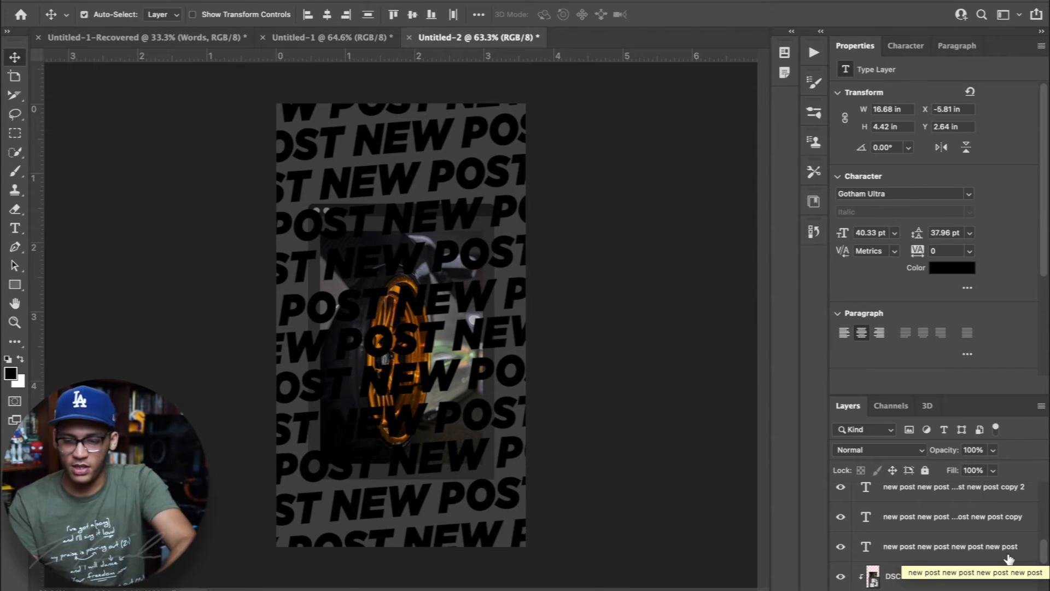
pyautogui.scroll(4, 1009, 558)
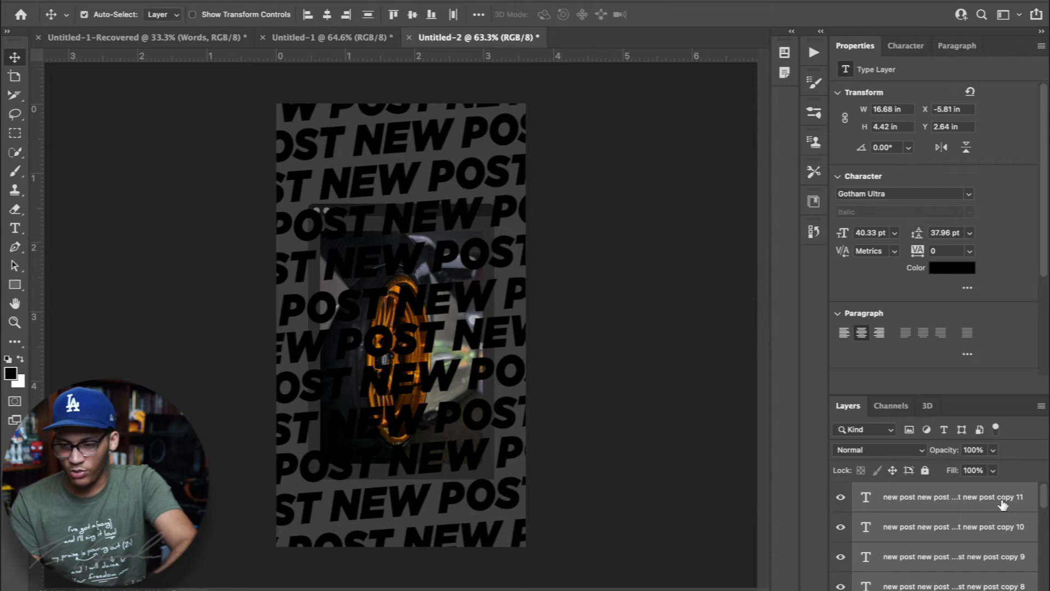
pyautogui.click(1003, 504)
pyautogui.scroll(-2, 1003, 507)
pyautogui.scroll(-6, 1003, 508)
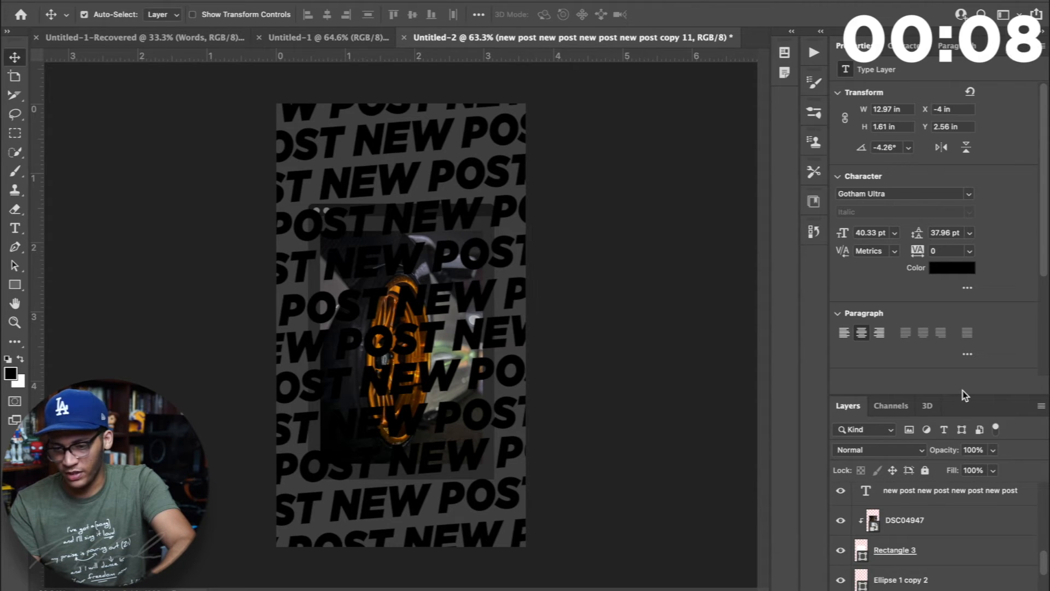
pyautogui.moveTo(963, 395); pyautogui.dragTo(960, 216)
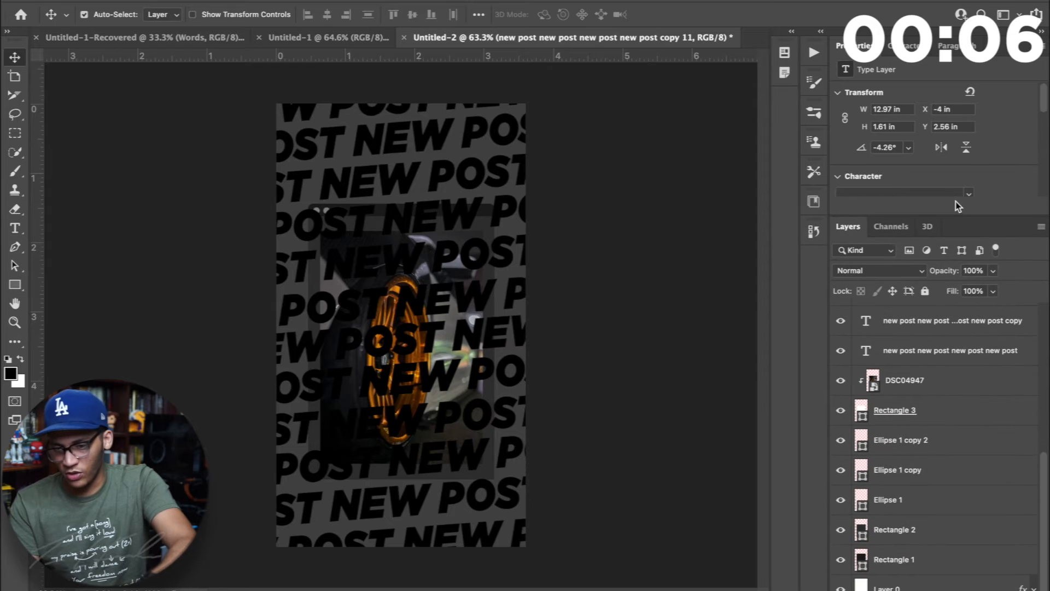
pyautogui.scroll(1, 961, 429)
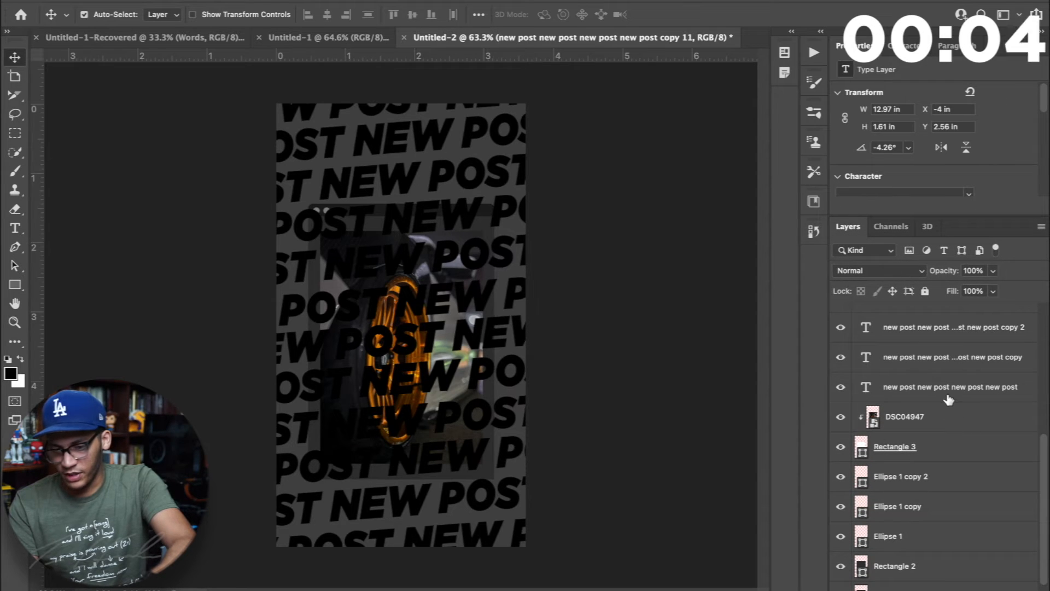
pyautogui.keyDown('shift'); pyautogui.click(948, 399); pyautogui.keyUp('shift')
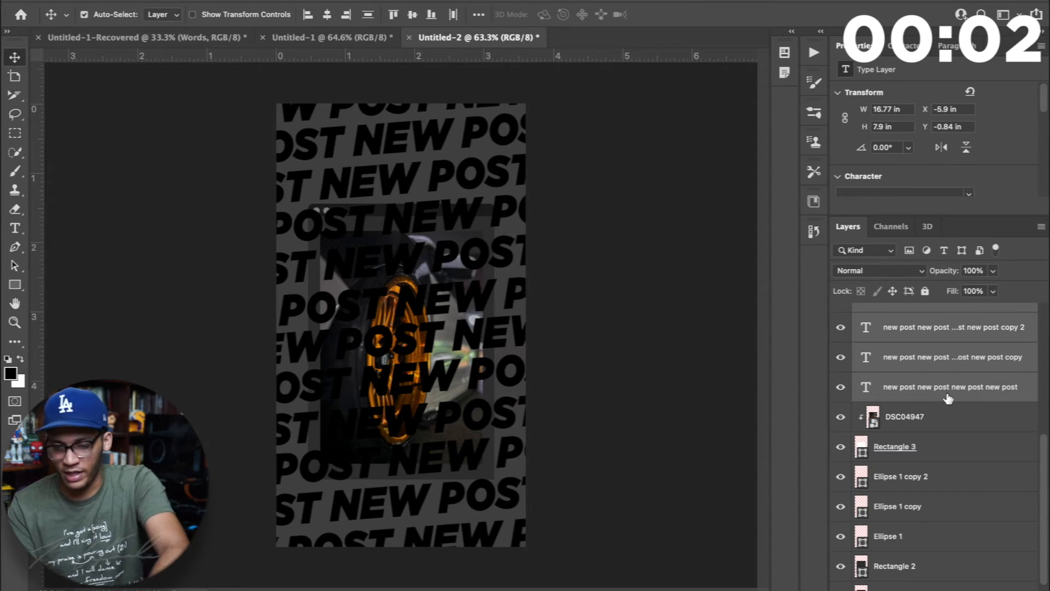
pyautogui.hotkey('ctrl', 'g')
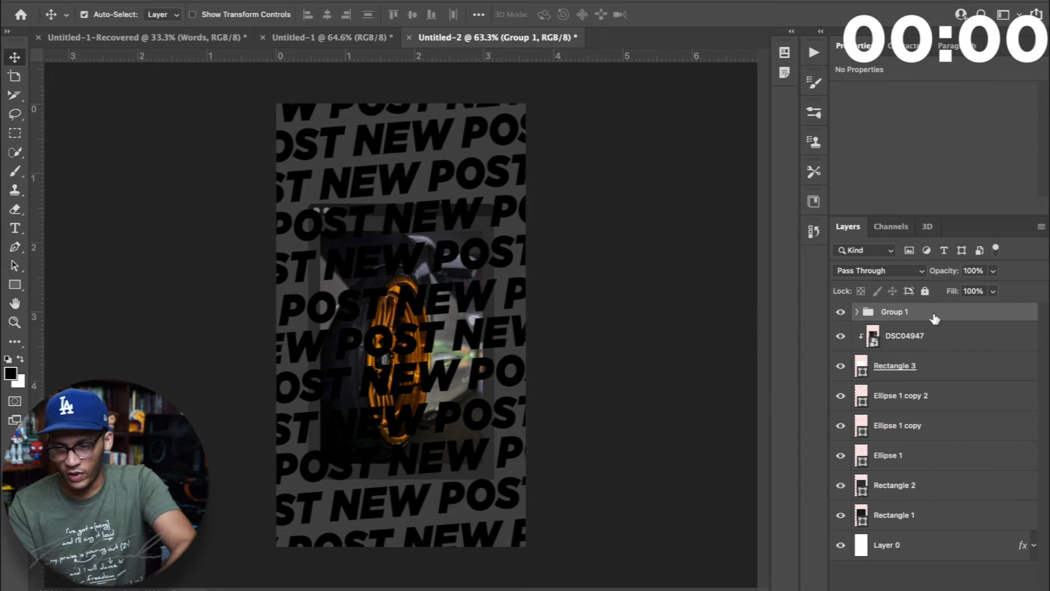
# Convert the text group to a smart object and move it below Rectangle 1, directly above the background Layer 0
pyautogui.rightClick(934, 316)
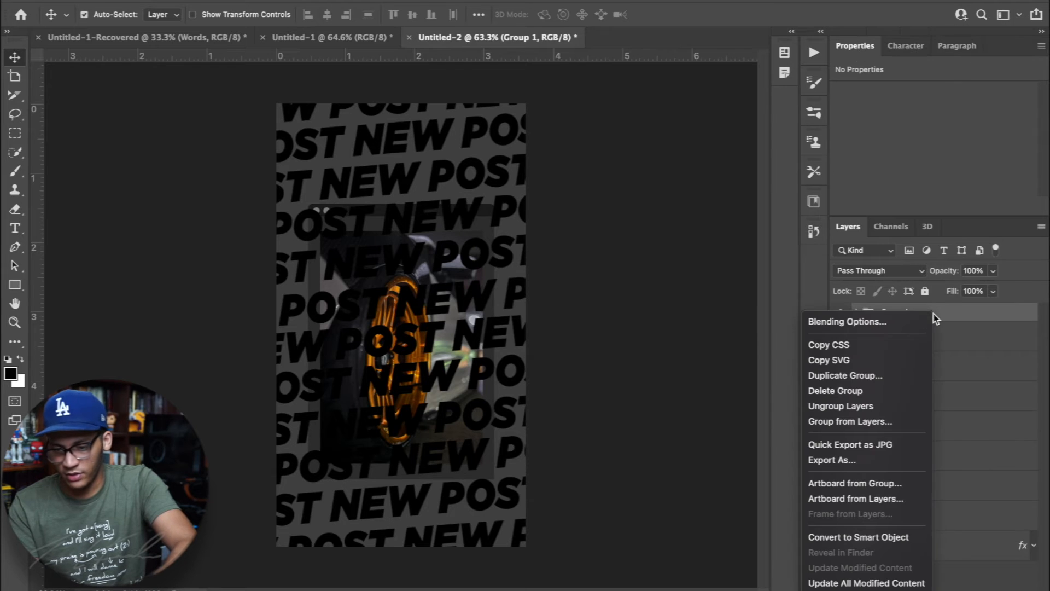
pyautogui.click(897, 536)
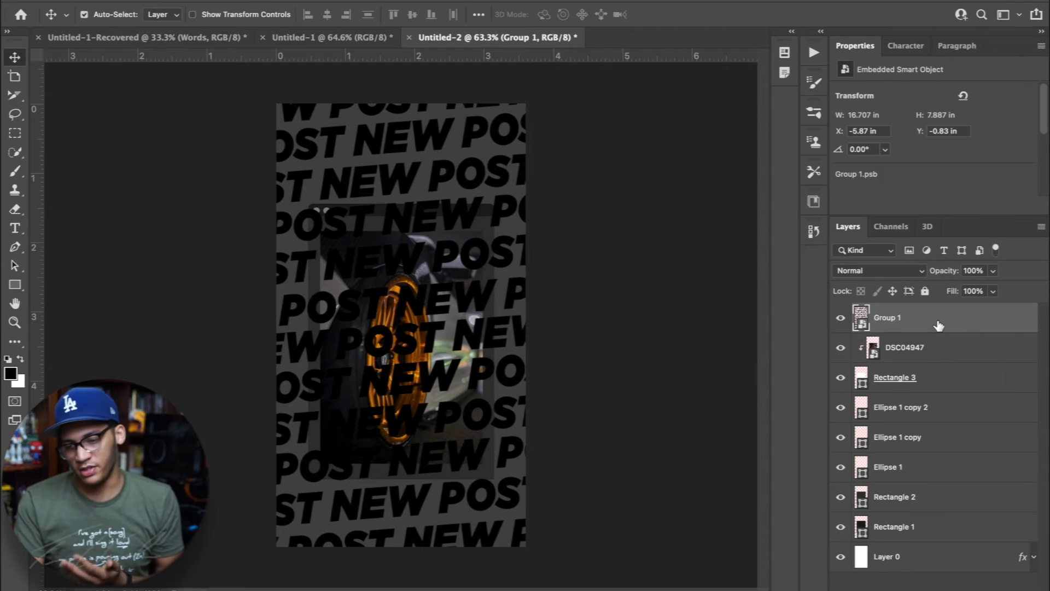
pyautogui.moveTo(938, 325); pyautogui.dragTo(911, 544)
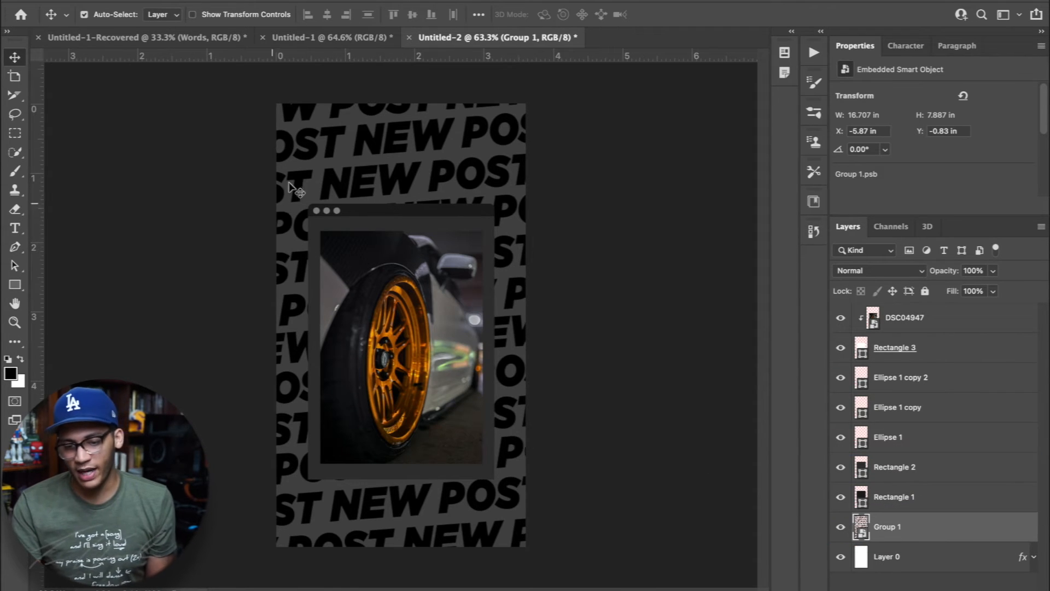
# Apply a white (ffffff) Color Overlay layer style to the Group 1 smart object
pyautogui.doubleClick(953, 533)
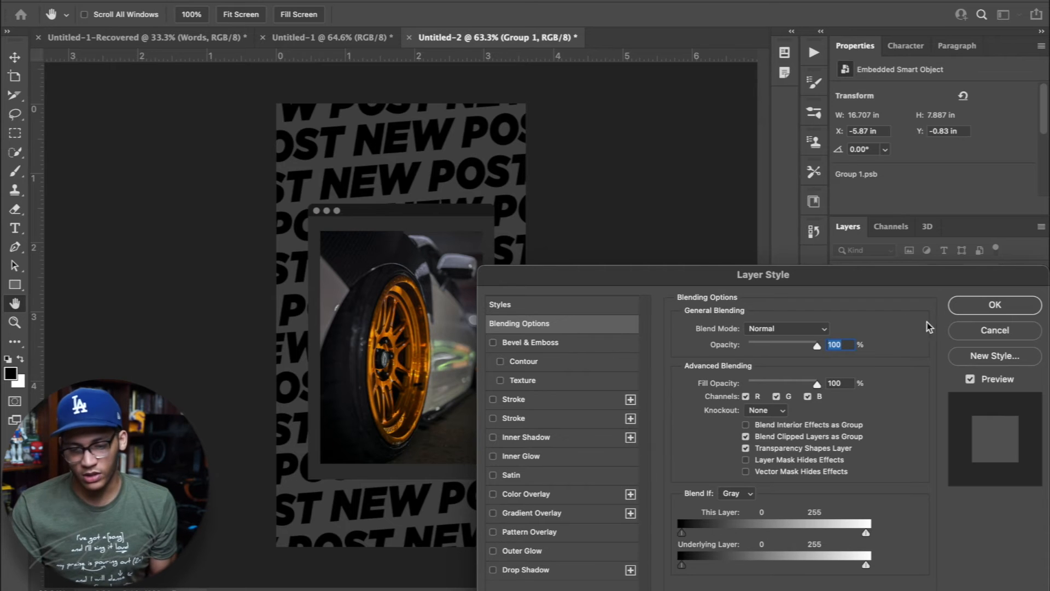
pyautogui.click(494, 495)
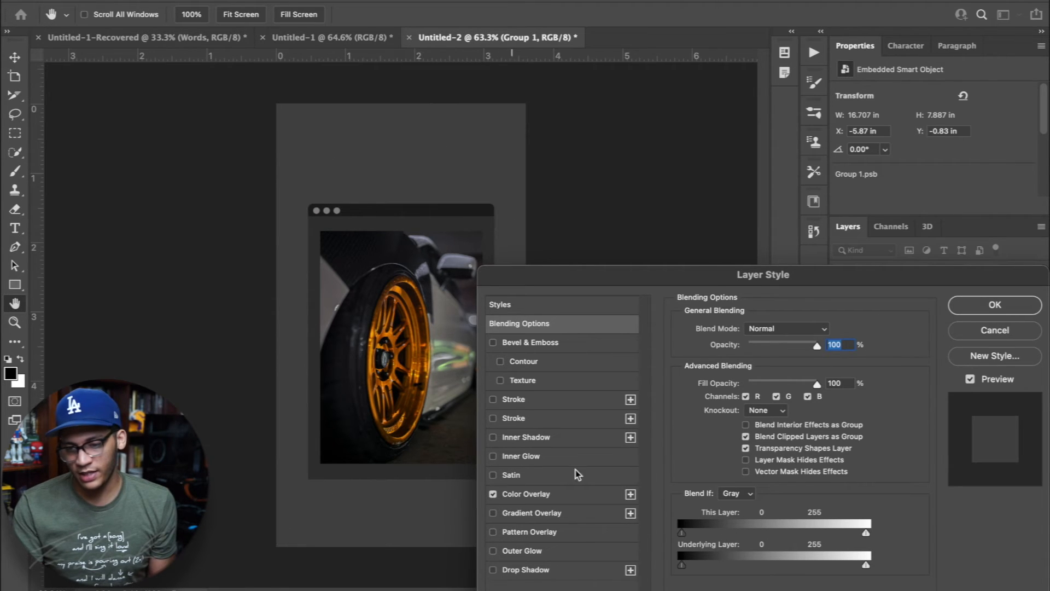
pyautogui.click(576, 494)
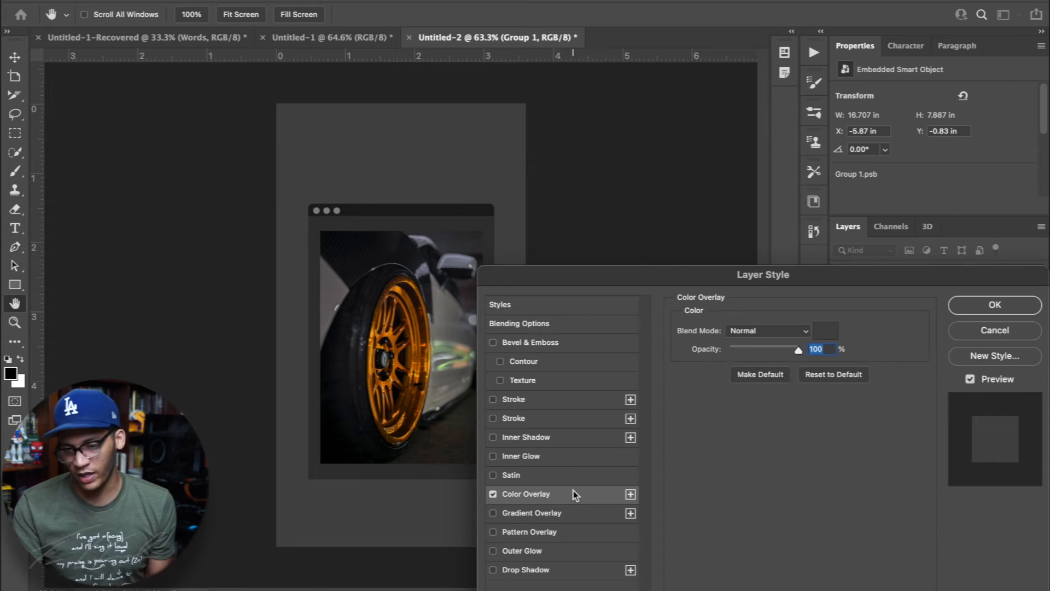
pyautogui.click(825, 331)
pyautogui.moveTo(727, 394); pyautogui.dragTo(603, 251)
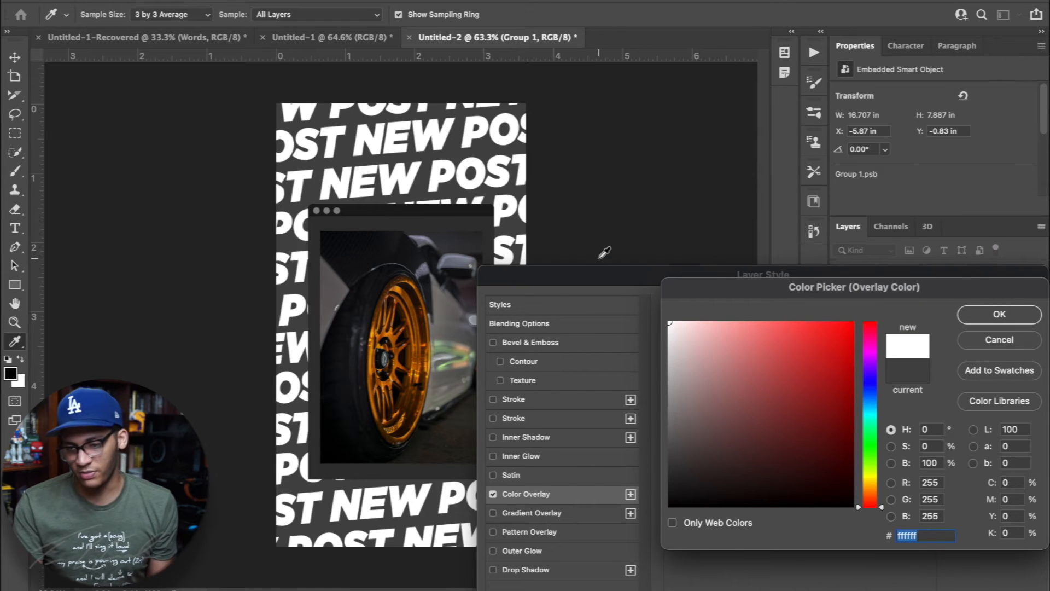
pyautogui.click(1023, 320)
pyautogui.click(1008, 316)
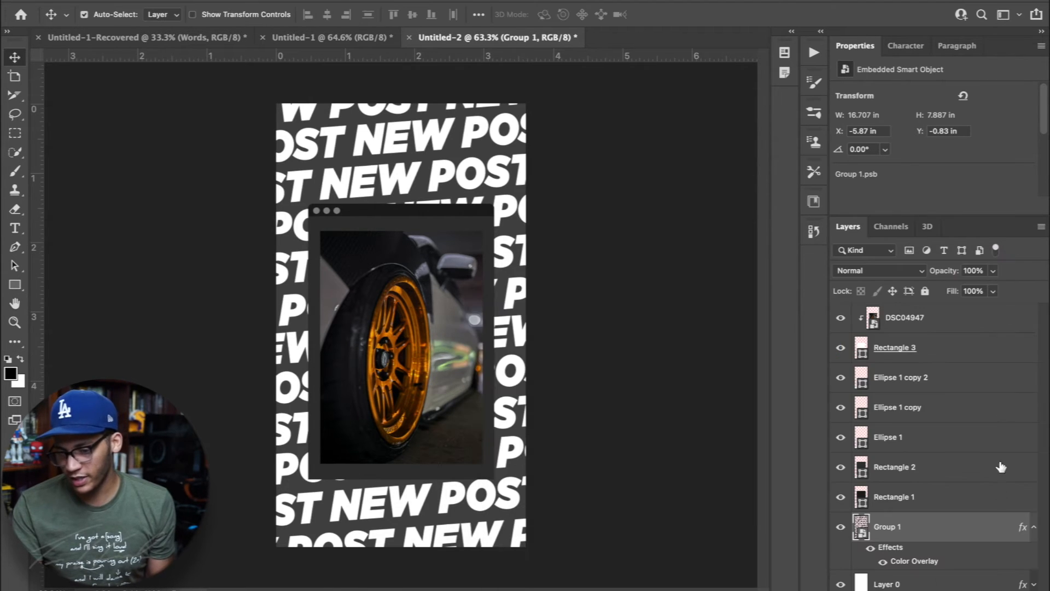
# Lower the opacity of the Group 1 text pattern to 13%
pyautogui.click(993, 271)
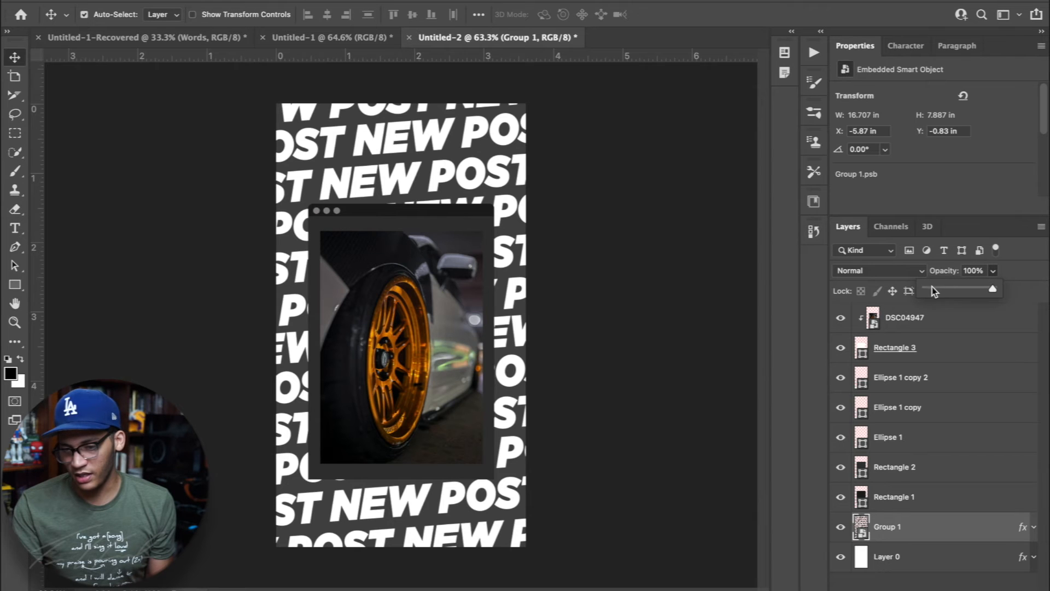
pyautogui.moveTo(927, 288); pyautogui.dragTo(935, 288)
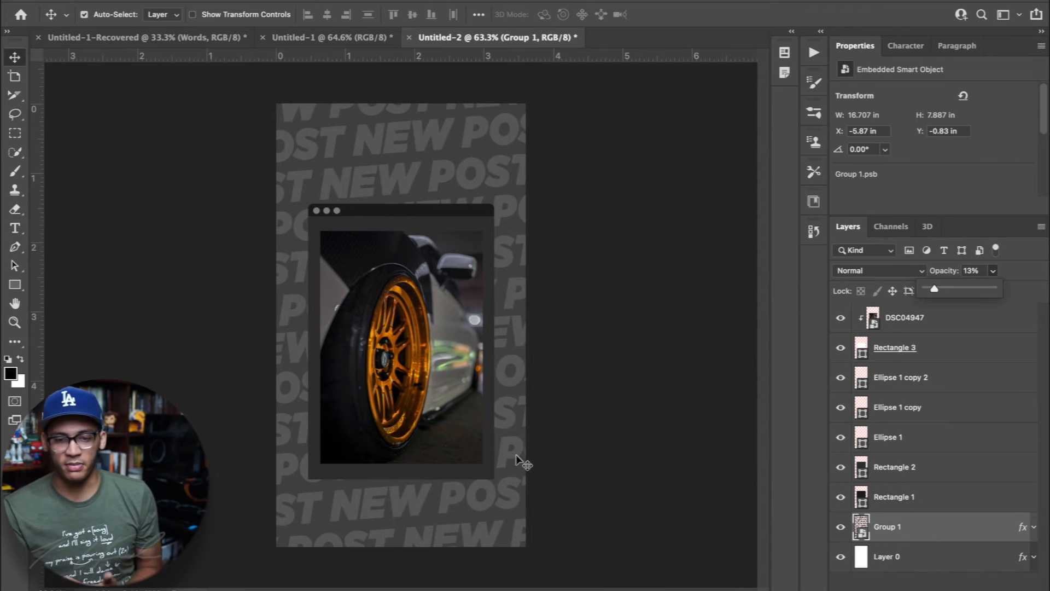
pyautogui.click(925, 356)
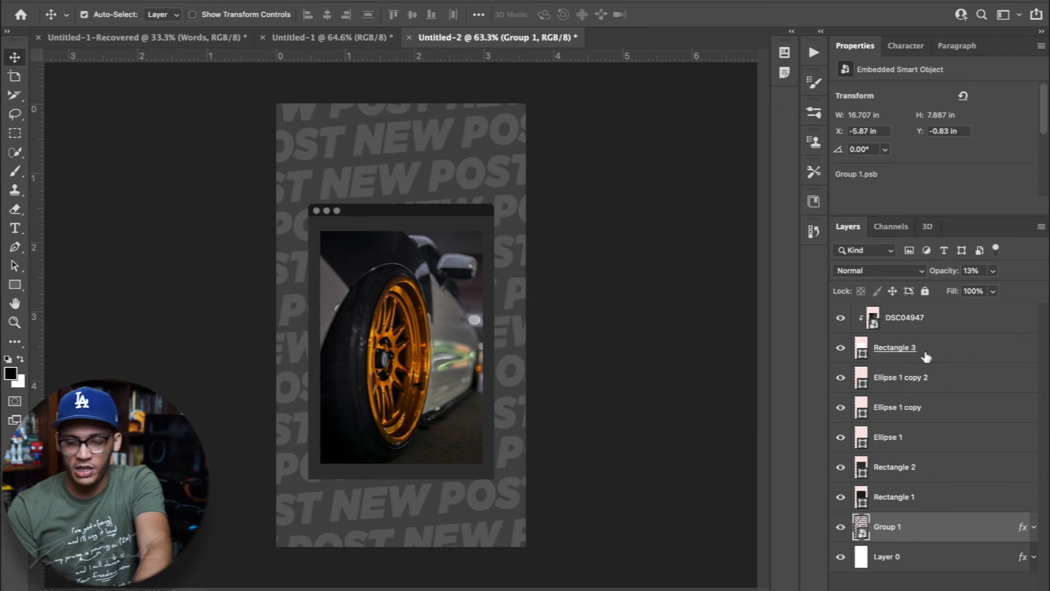
# Add the text NEW POST over the lower part of the wheel photo and move its layer to the top of the stack
pyautogui.press('t')
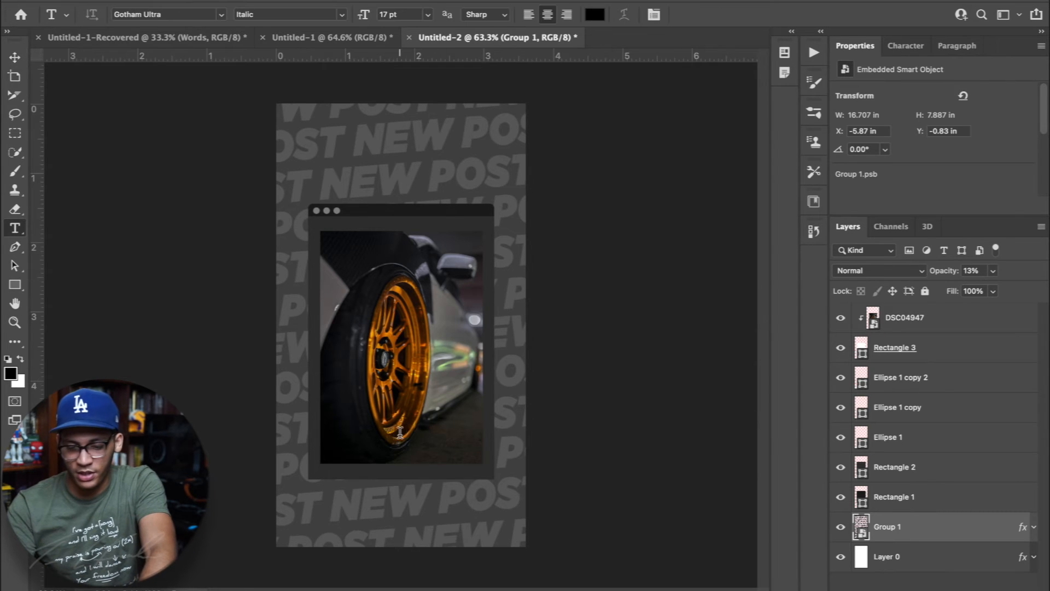
pyautogui.click(400, 430)
pyautogui.press('BackSpace')
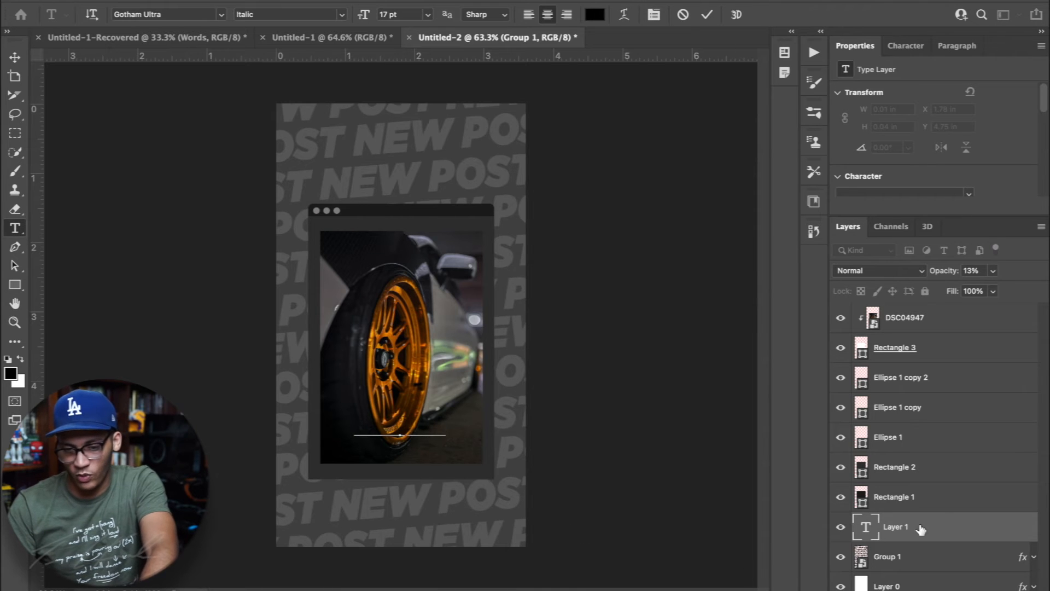
pyautogui.click(911, 527)
pyautogui.moveTo(936, 532); pyautogui.dragTo(931, 310)
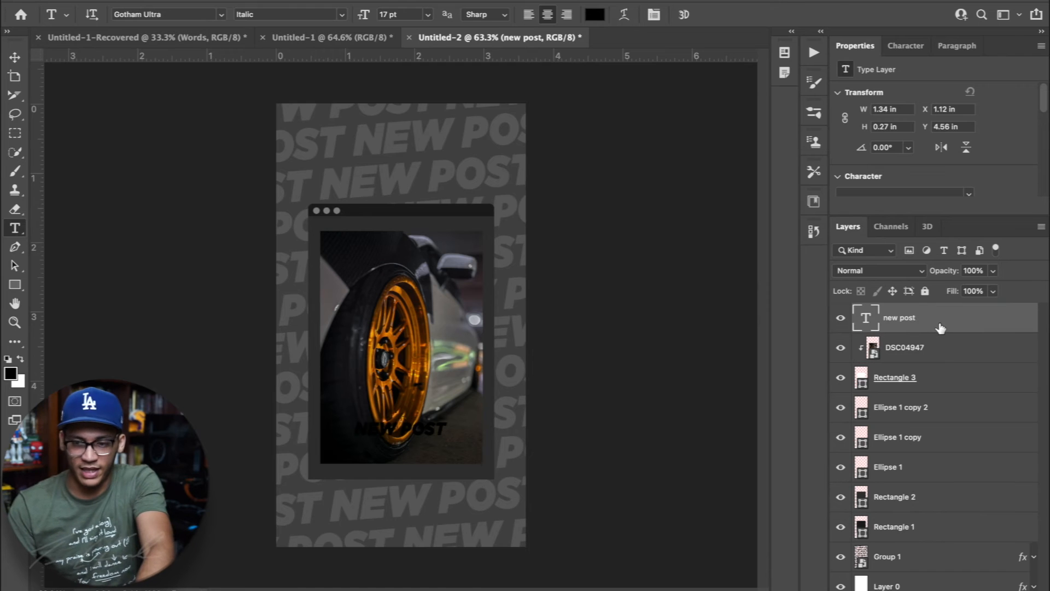
# Change the NEW POST heading's text color to white (ffffff)
pyautogui.click(908, 50)
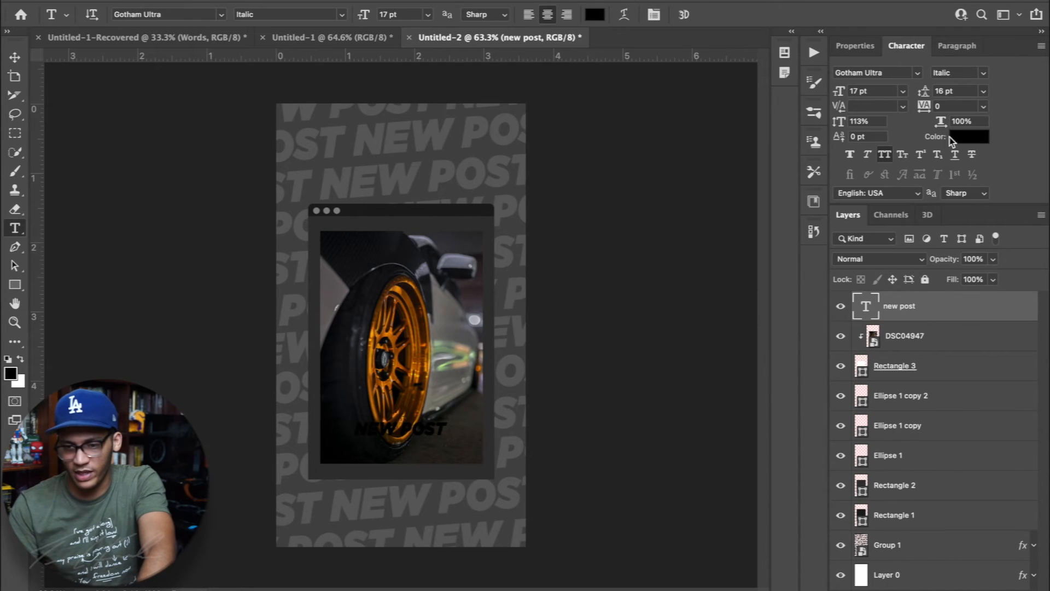
pyautogui.click(956, 137)
pyautogui.moveTo(709, 405); pyautogui.dragTo(666, 320)
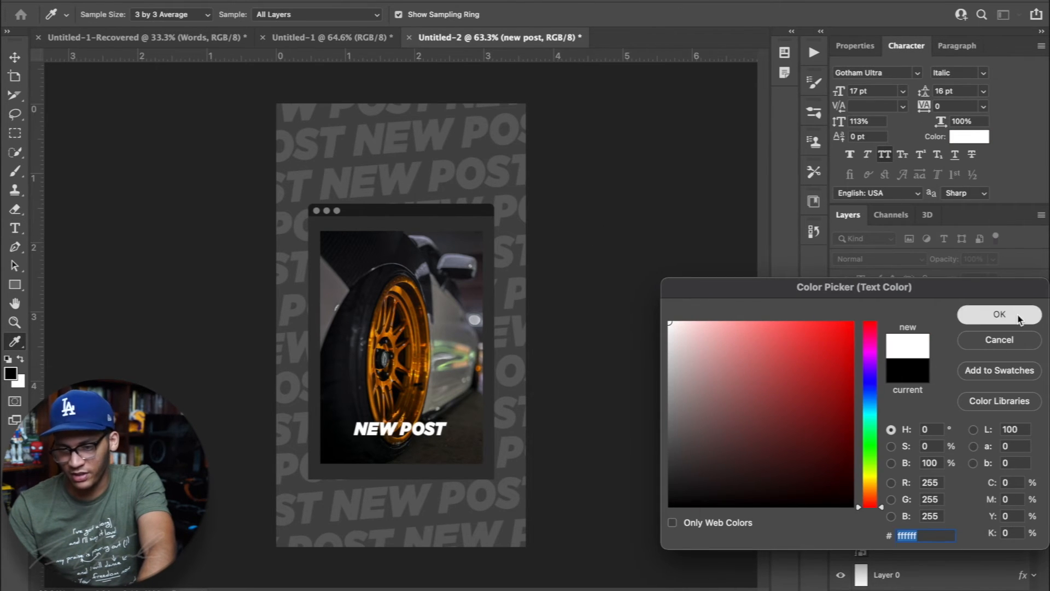
pyautogui.click(1012, 315)
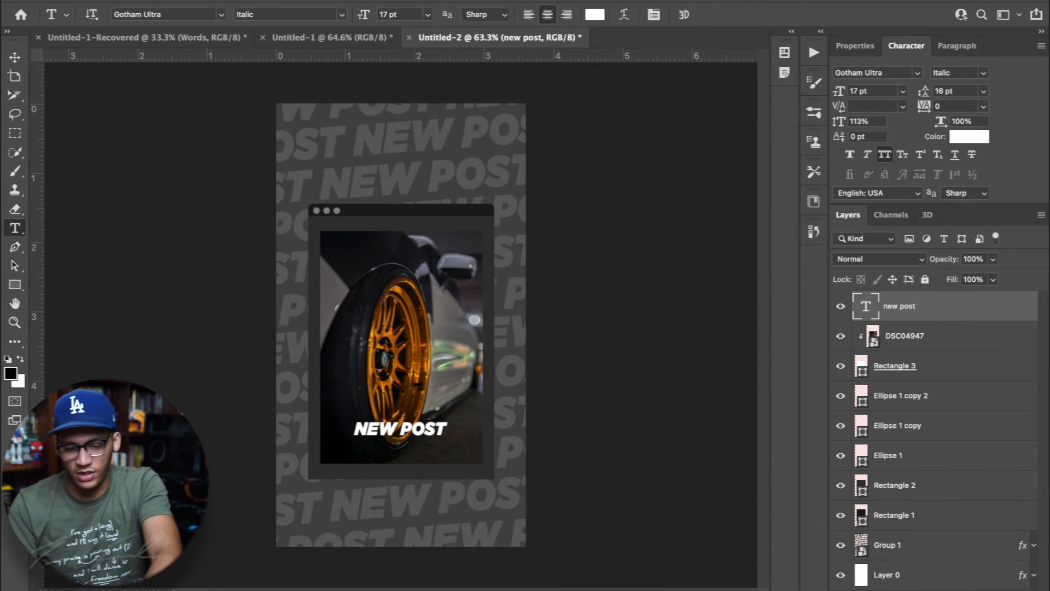
# Copy the hand-drawn circle, Layer 1, from the Untitled-1 document into Untitled-2, above the new post text layer
pyautogui.click(319, 39)
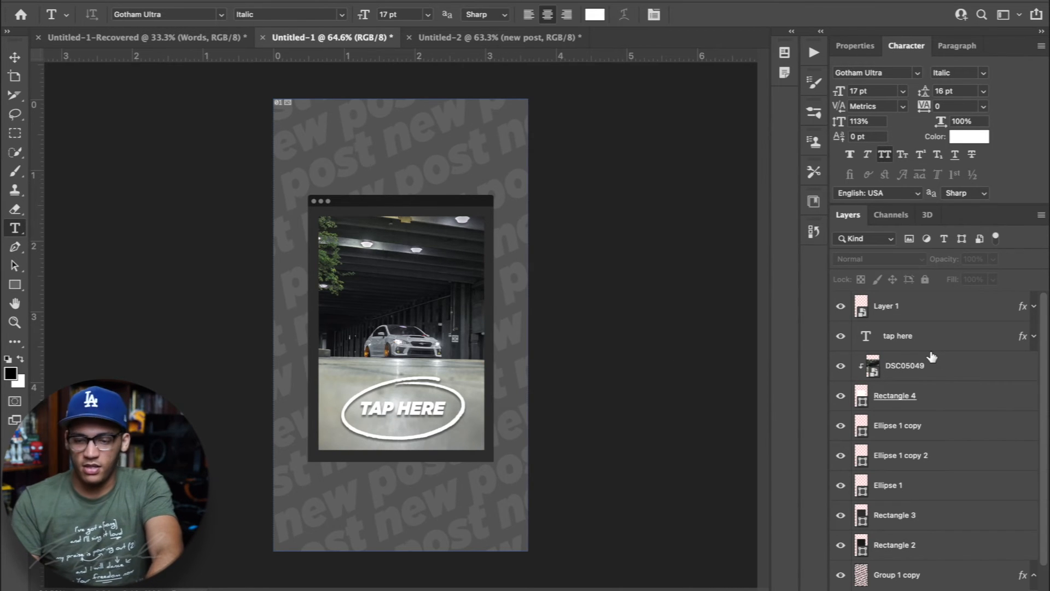
pyautogui.click(924, 323)
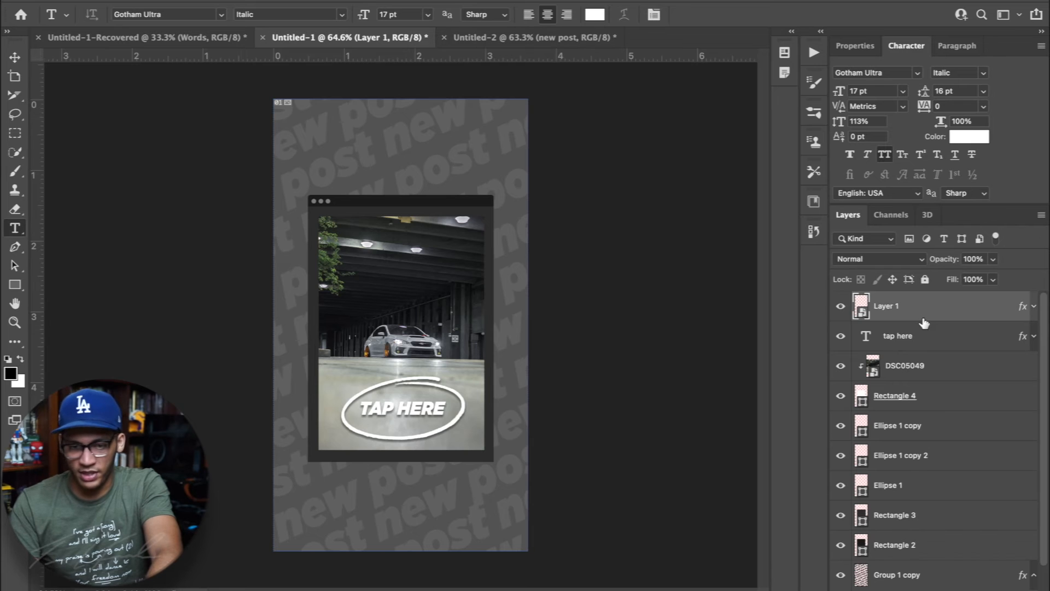
pyautogui.click(501, 42)
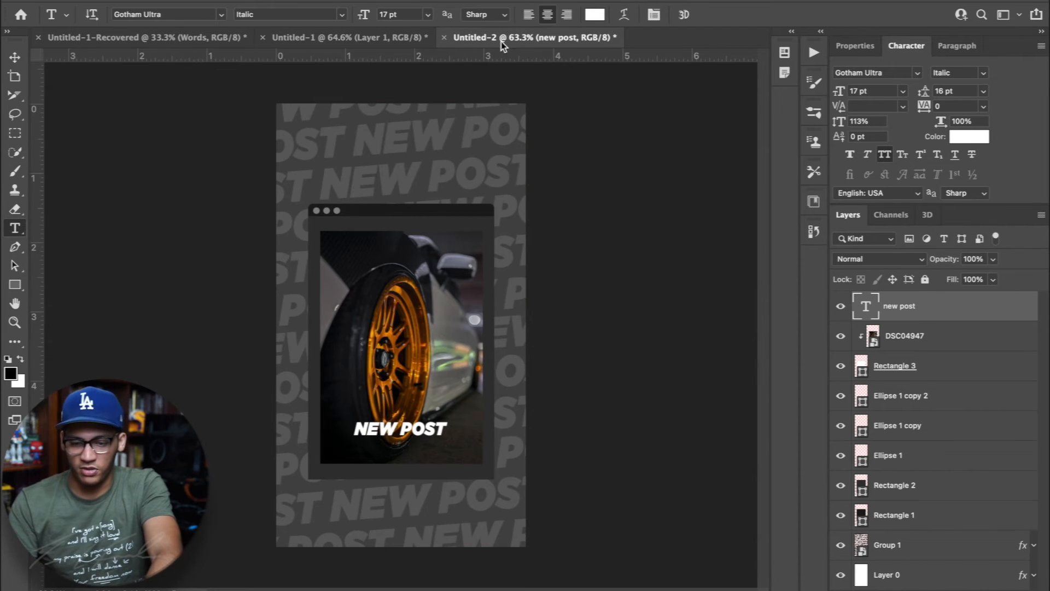
pyautogui.moveTo(501, 42); pyautogui.dragTo(464, 406)
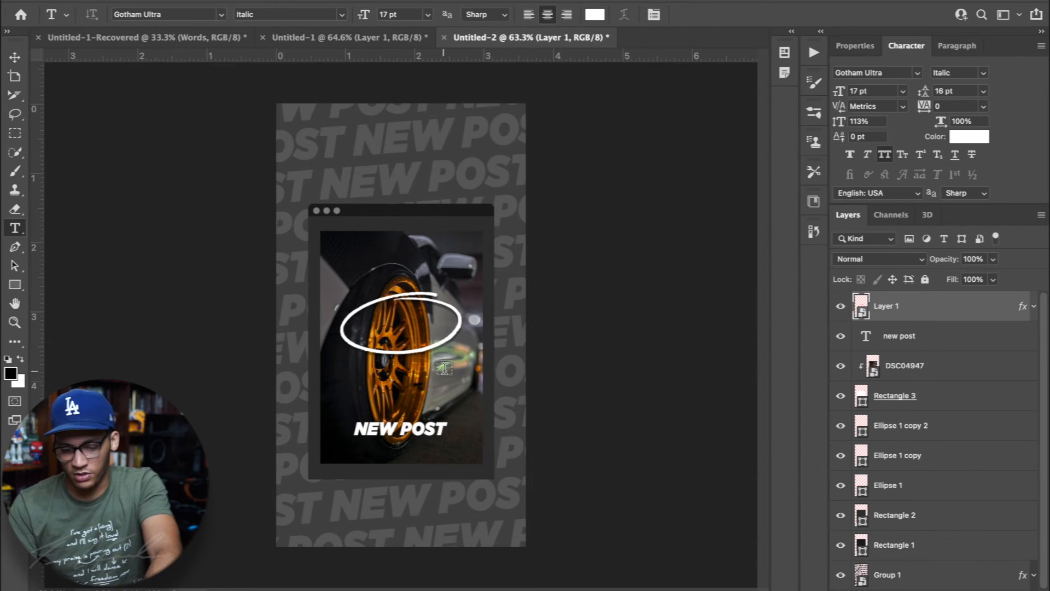
# Move the hand-drawn circle around the NEW POST text, centered at X 536 px, and give the text layer a Drop Shadow
pyautogui.press('v')
pyautogui.click(908, 365)
pyautogui.click(918, 307)
pyautogui.hotkey('ctrl', 't')
pyautogui.moveTo(435, 321); pyautogui.dragTo(437, 422)
pyautogui.press('Down')
pyautogui.press('Down')
pyautogui.press('Down')
pyautogui.press('Down')
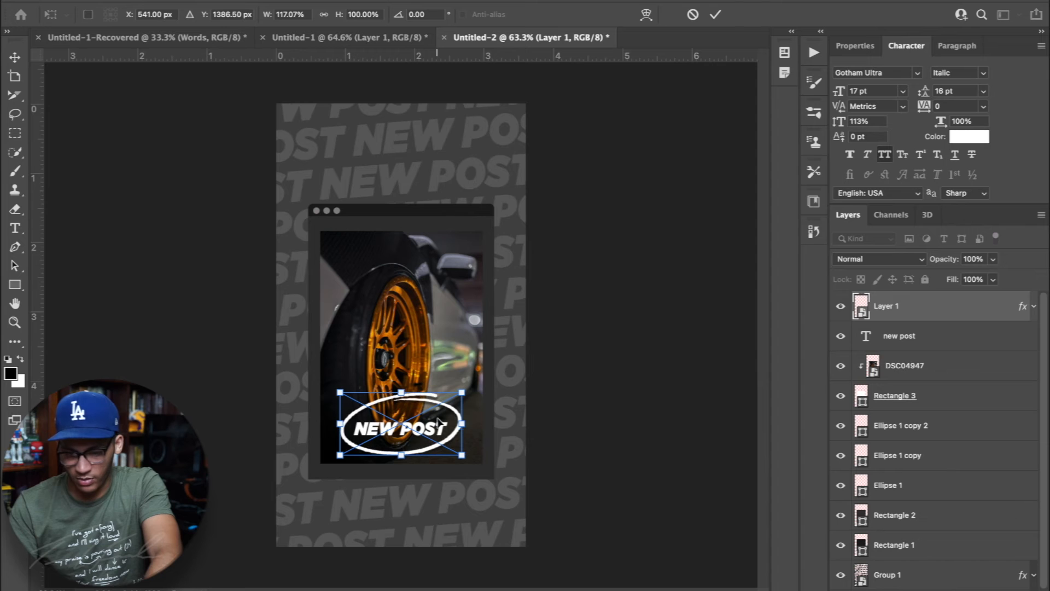
pyautogui.press('Left')
pyautogui.press('Left')
pyautogui.press('Left')
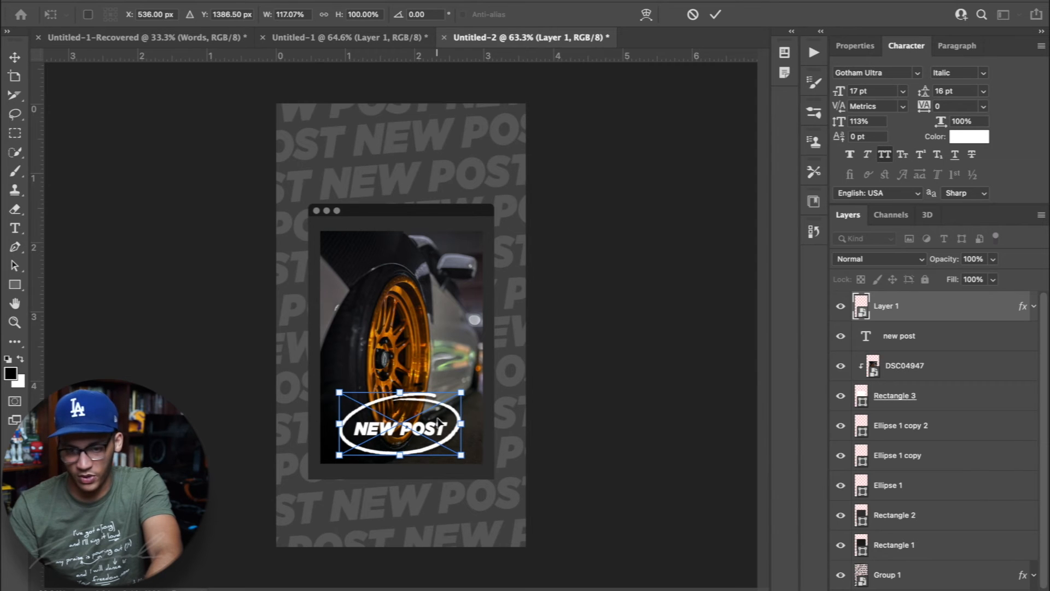
pyautogui.press('Down')
pyautogui.press('Return')
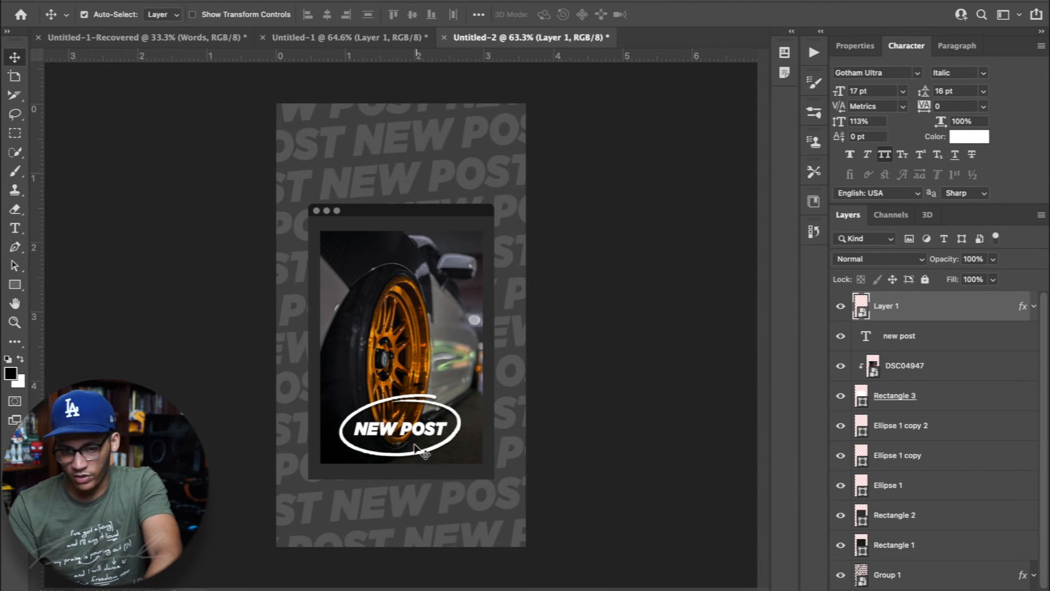
pyautogui.click(426, 436)
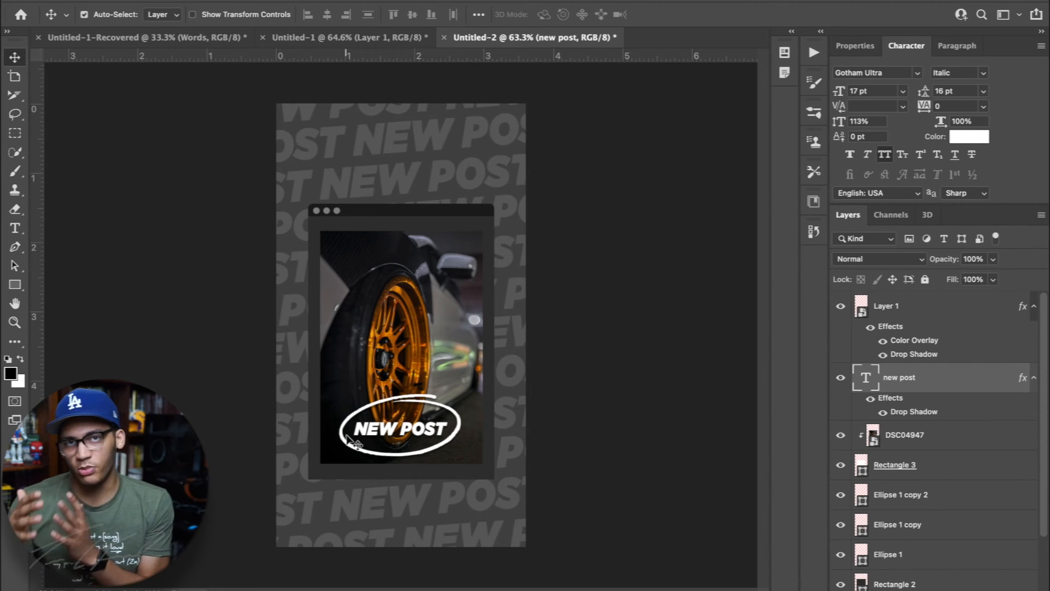
# Export the design as a 1080 x 1920 px PNG named WRX Wheel 2 into the IG Stories folder
pyautogui.click(113, 1)
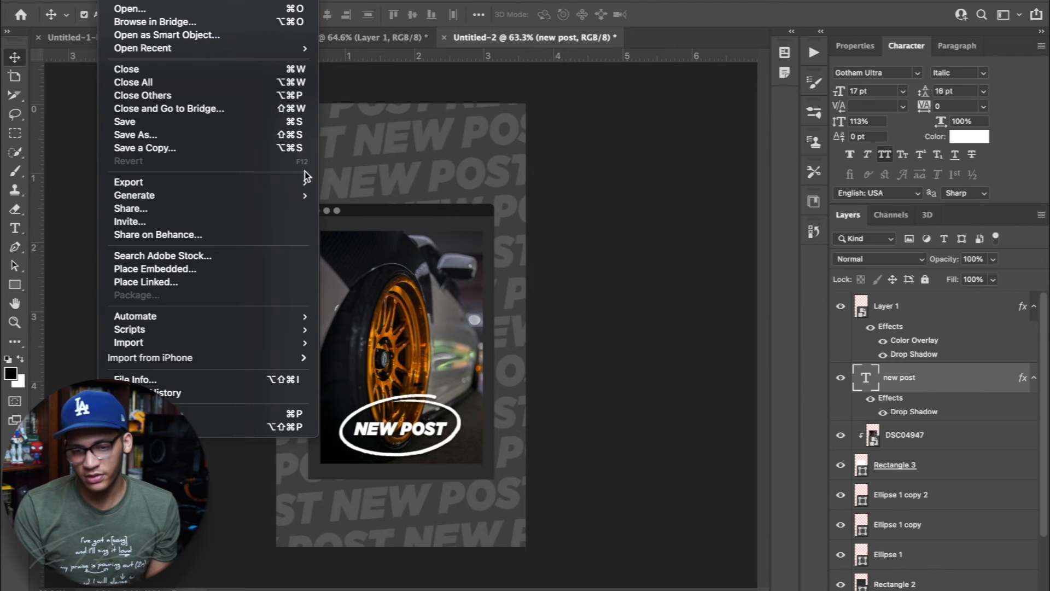
pyautogui.moveTo(324, 183)
pyautogui.click(339, 199)
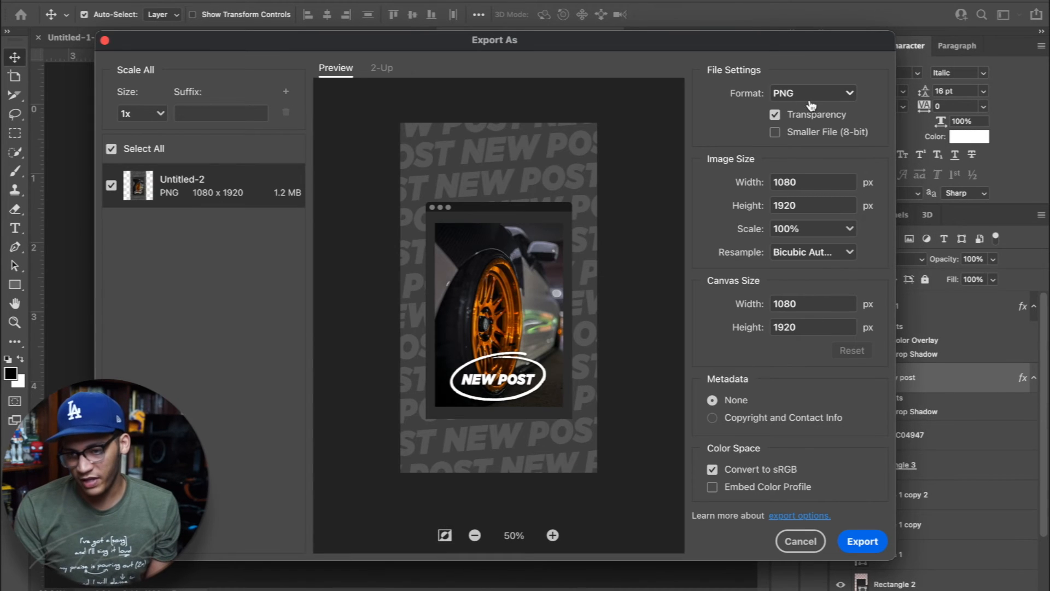
pyautogui.click(811, 105)
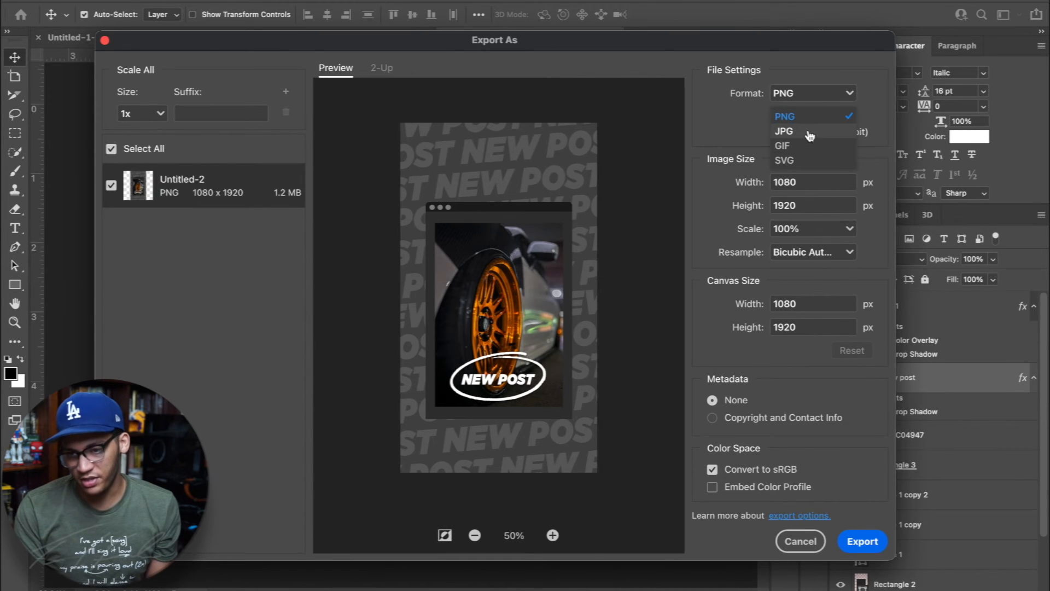
pyautogui.click(748, 112)
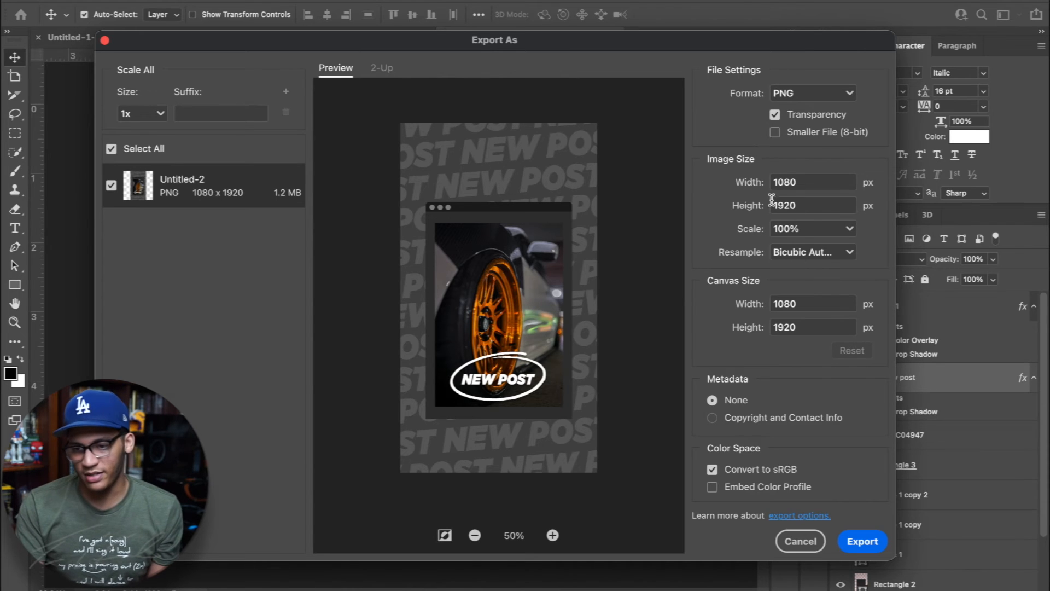
pyautogui.click(881, 545)
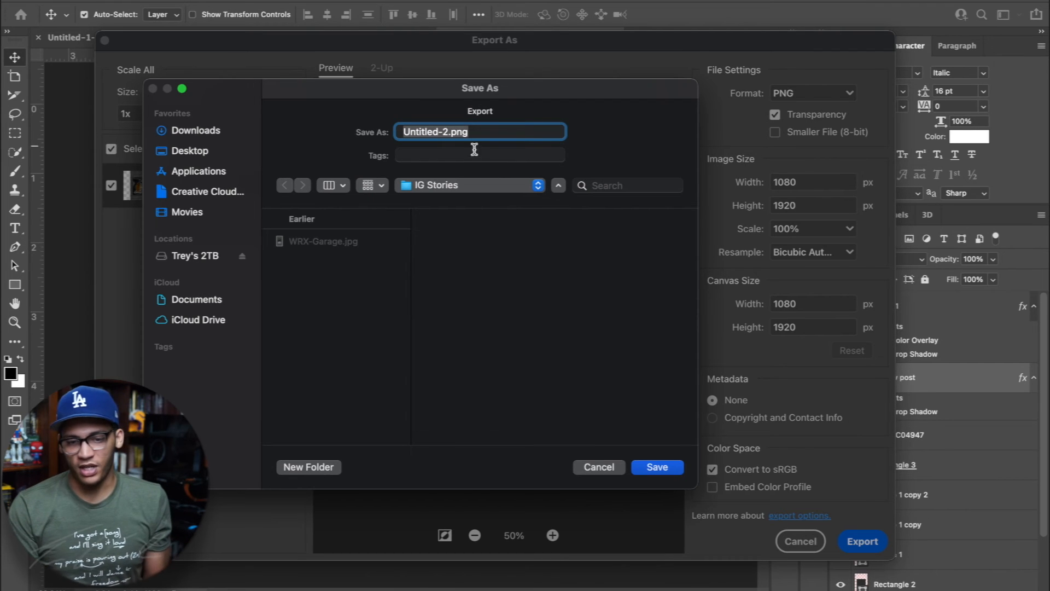
pyautogui.write('WRX Wheel 2')
pyautogui.click(661, 467)
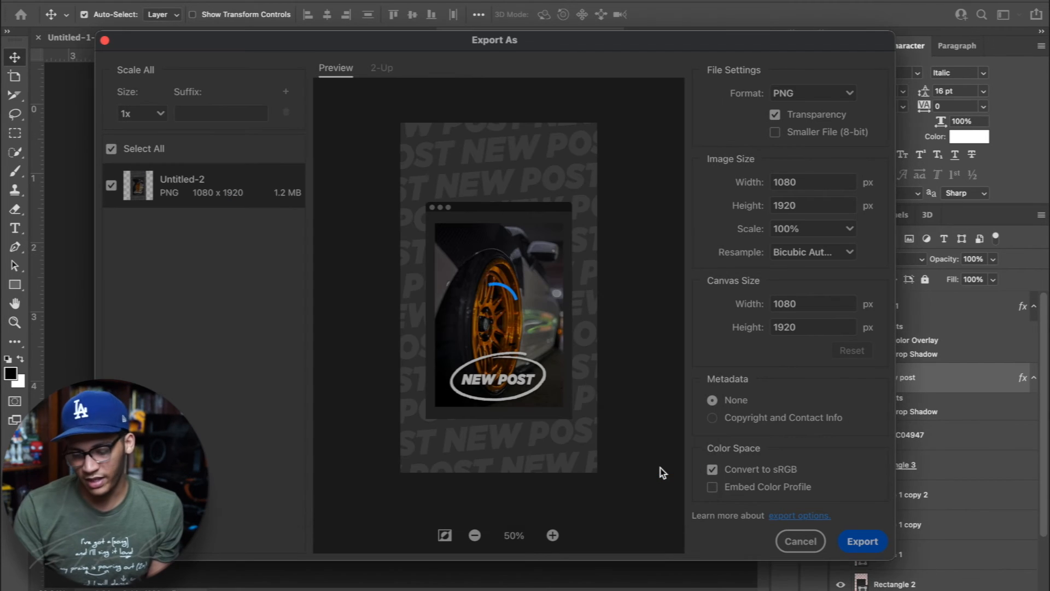